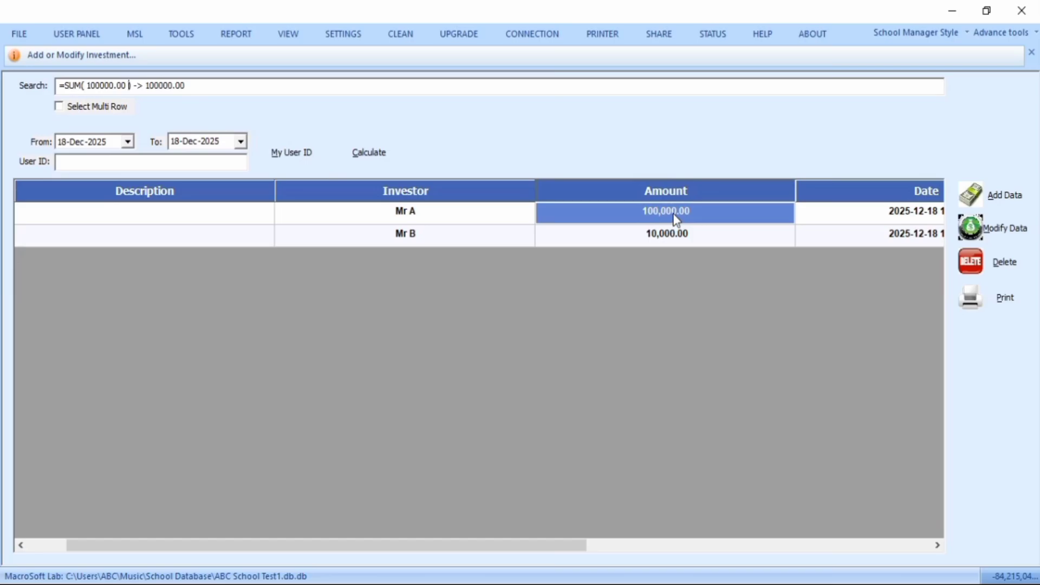
Add the Sports investment's amount as the second argument of the SUM formula
type(",")
left_click(671, 237)
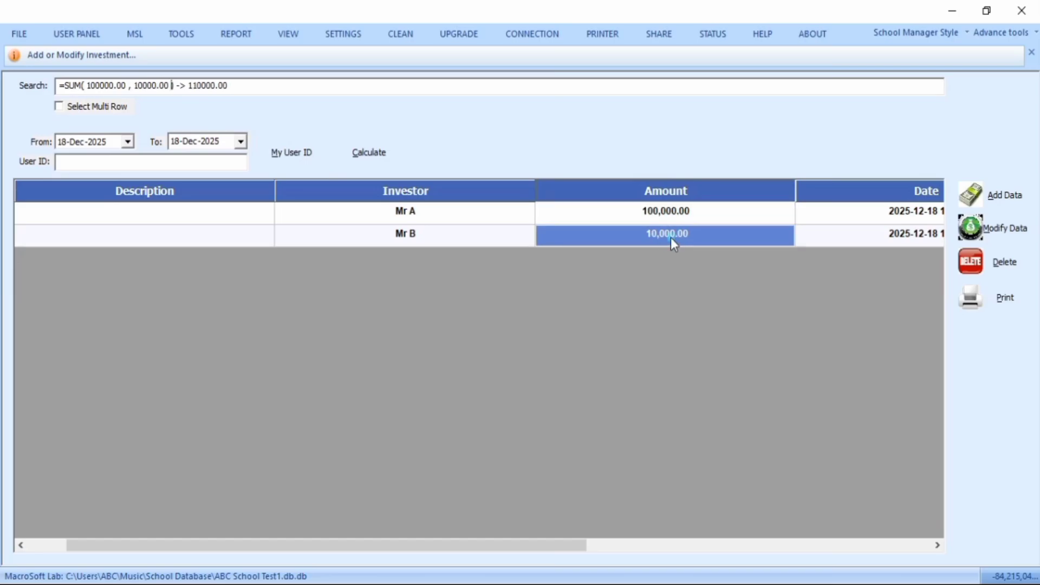
left_click(77, 34)
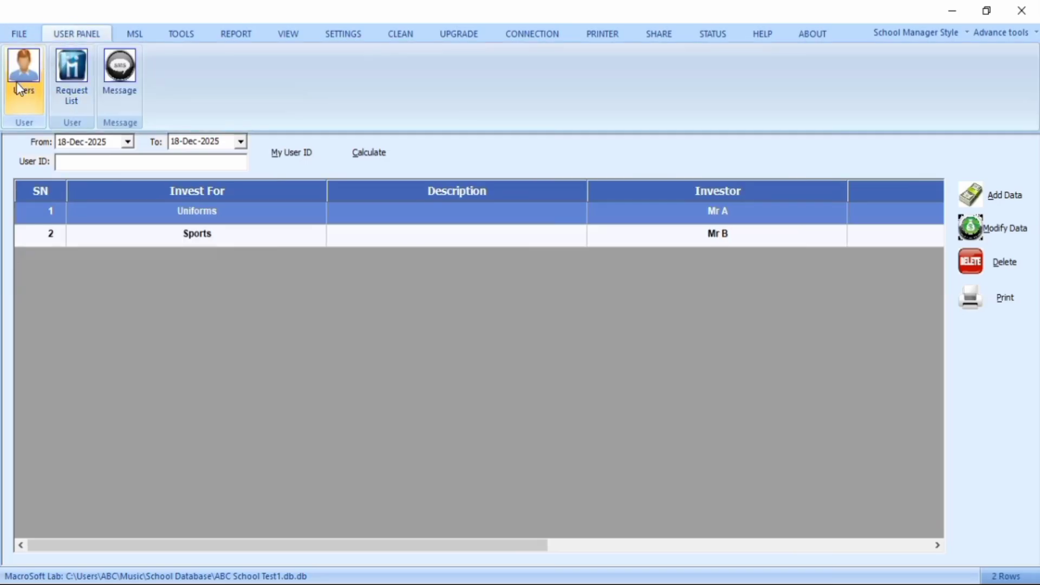
left_click(20, 81)
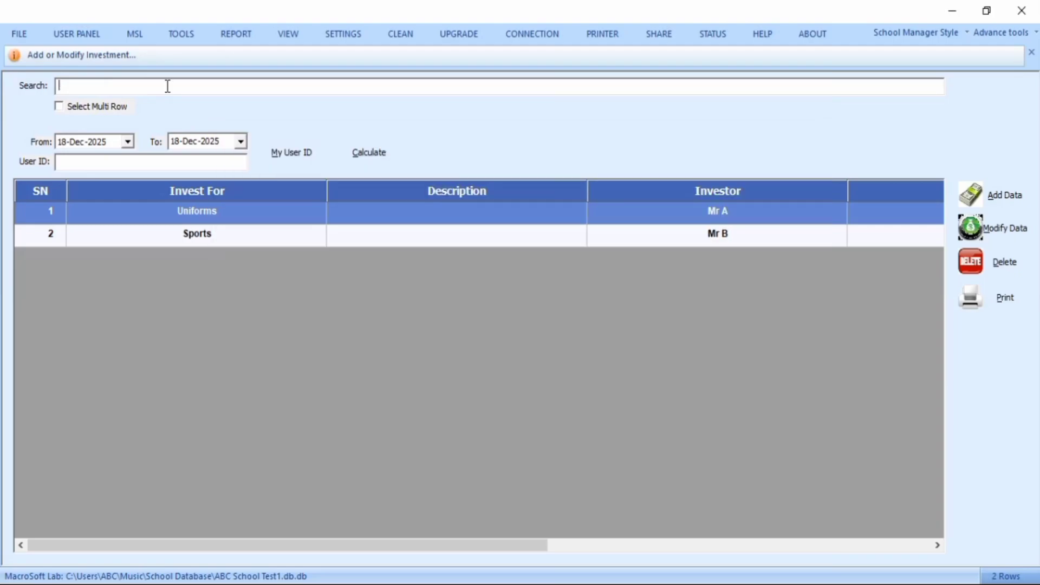
Enter the =DATE> and HELP commands in the investment search field
type("=DATE>")
type("HELP")
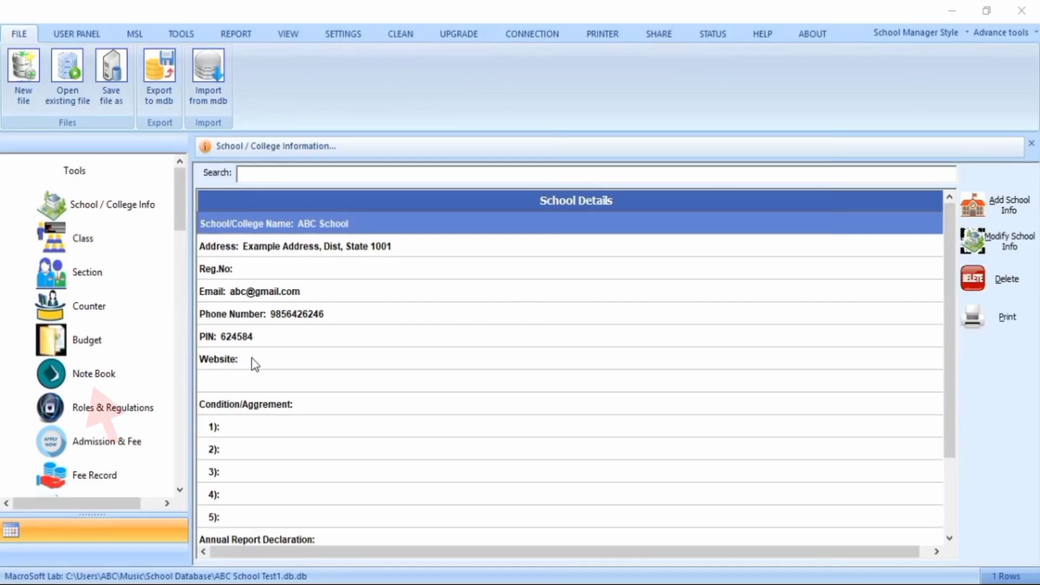
Open the Note Book's investment list and start a new entry with the =ADD command
left_click(102, 375)
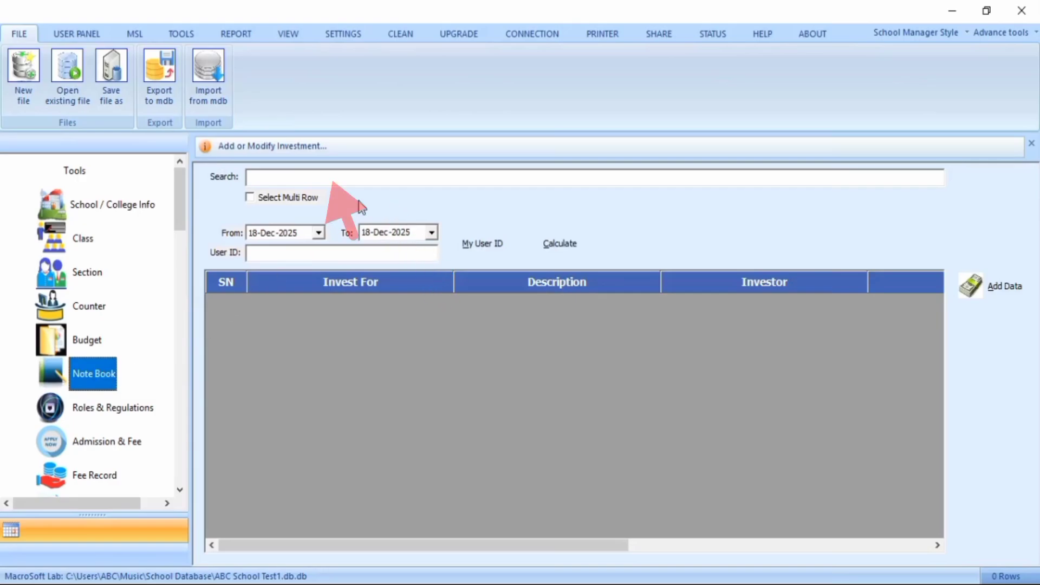
left_click(382, 183)
type("=")
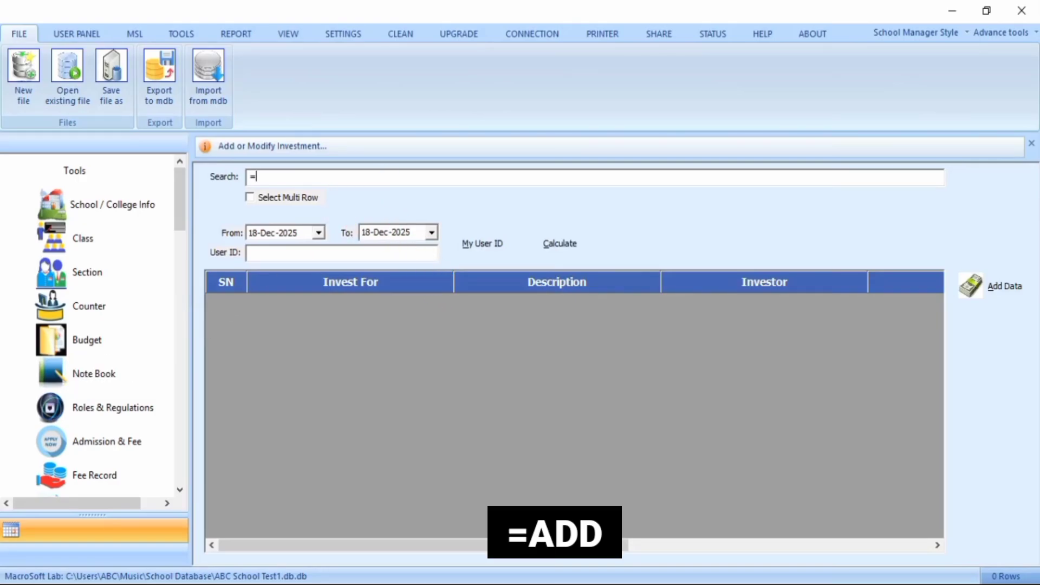
type("ADD")
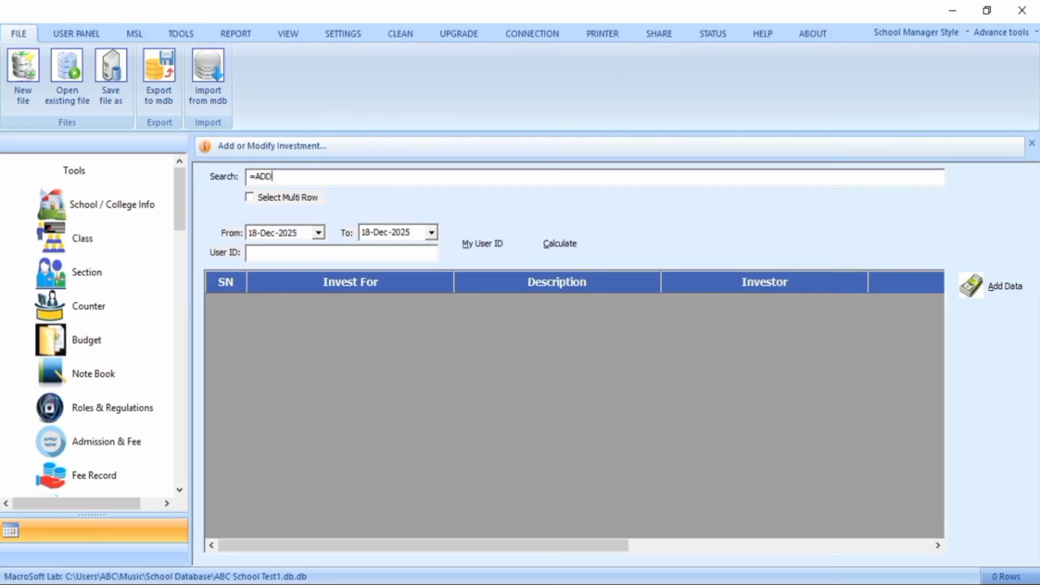
key("Return")
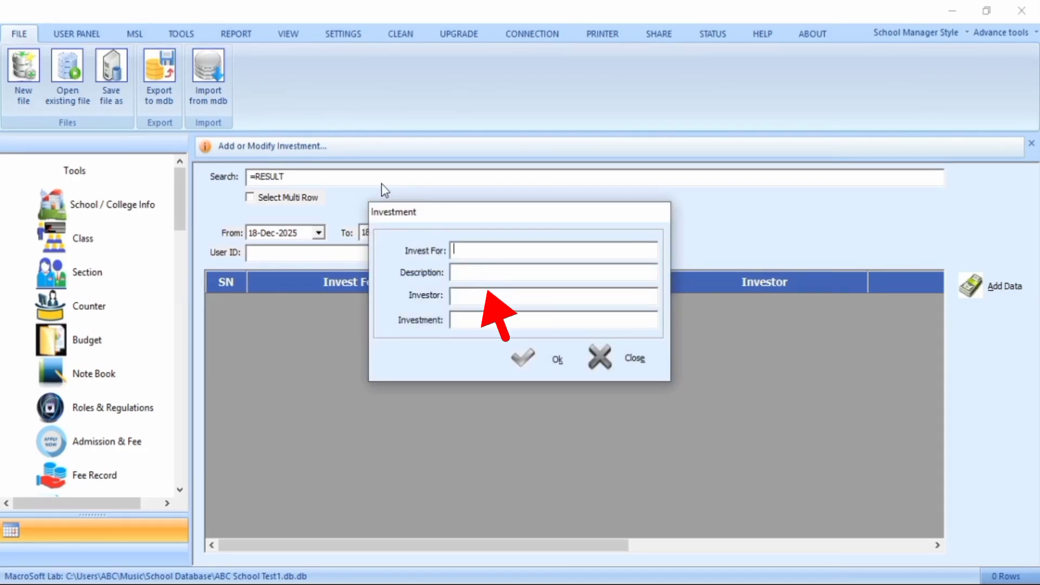
Save a new investment for Uniforms with the investor's name, an empty description and an amount of 100,000
type("Uniforms")
key("Return")
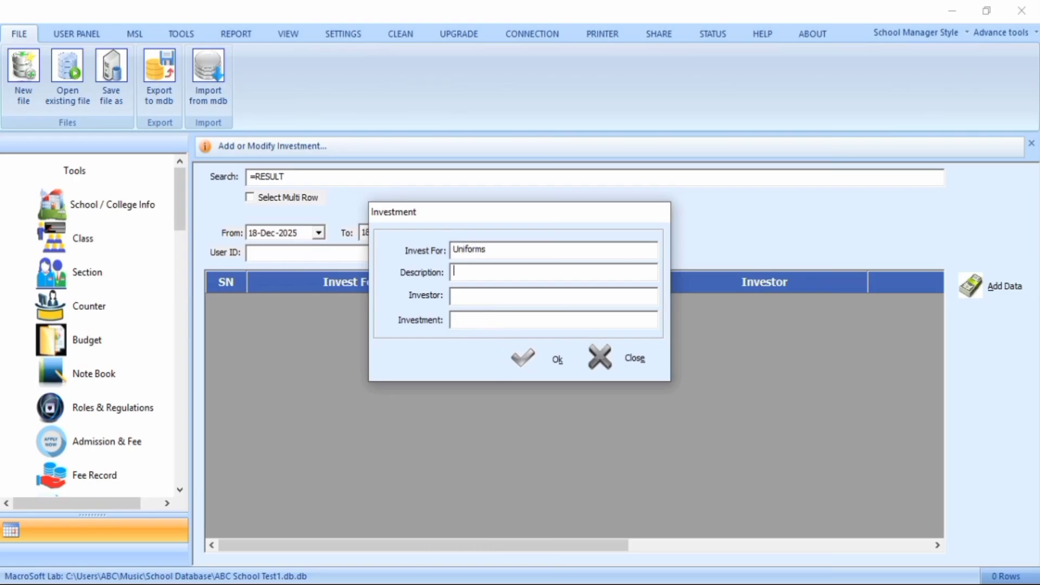
key("Return")
type("Mr A")
key("Return")
type("1000000")
key("Return")
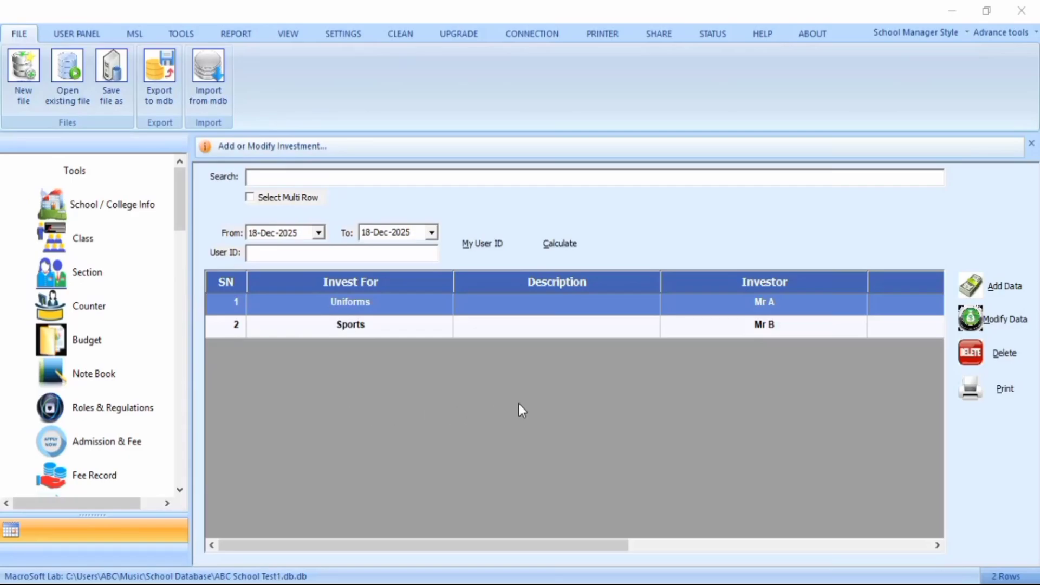
Modify the Sports investment with the =MODIFY command, setting its amount to 10,000, and save it
left_click(563, 330)
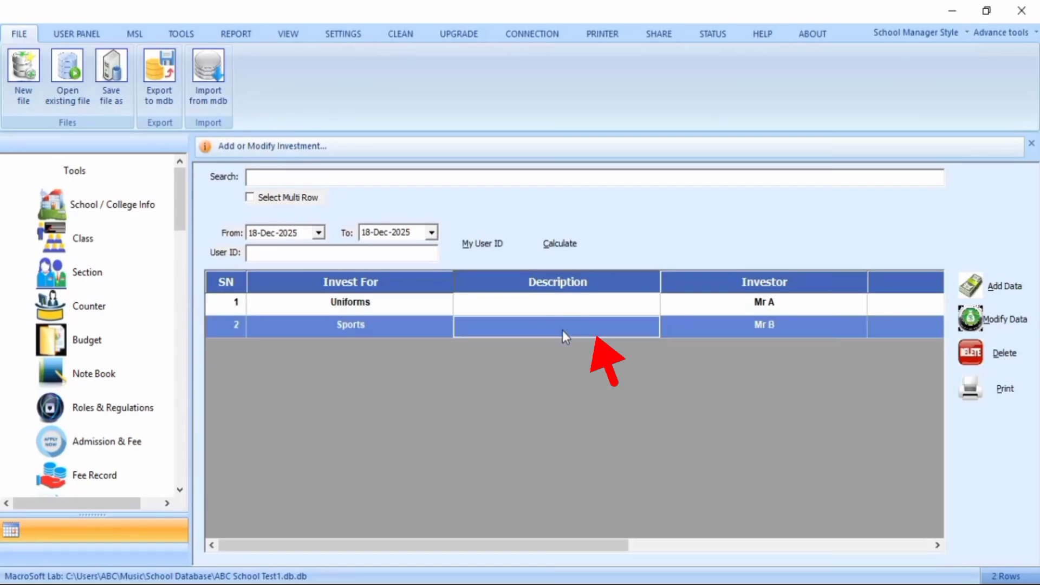
left_click(393, 184)
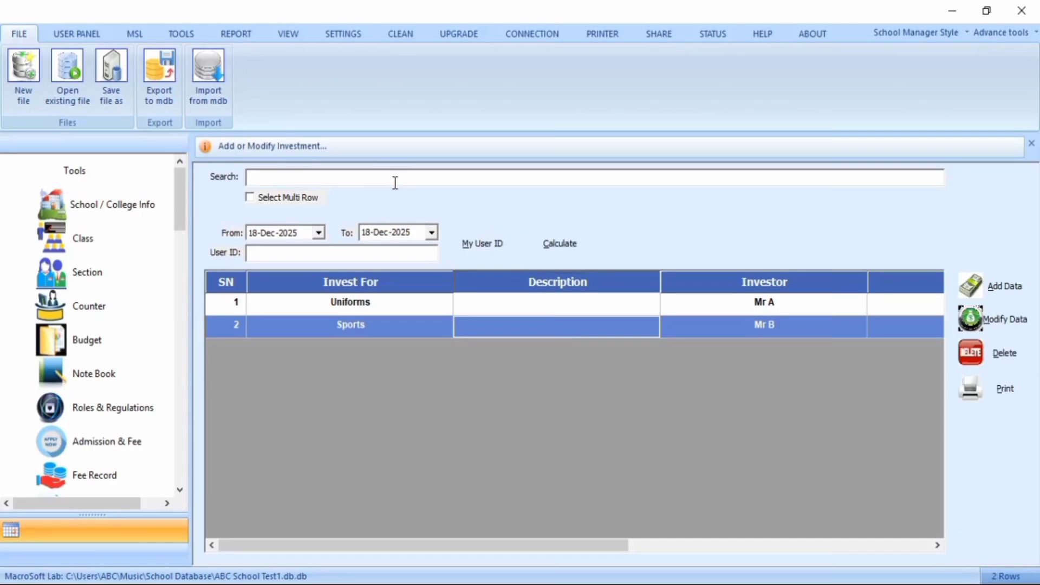
type("=")
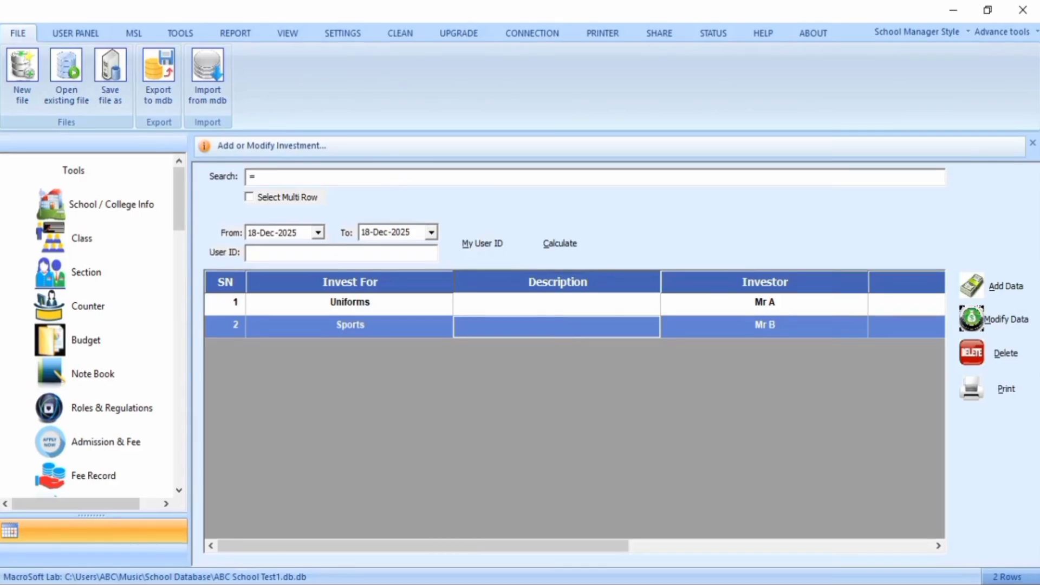
type("MO")
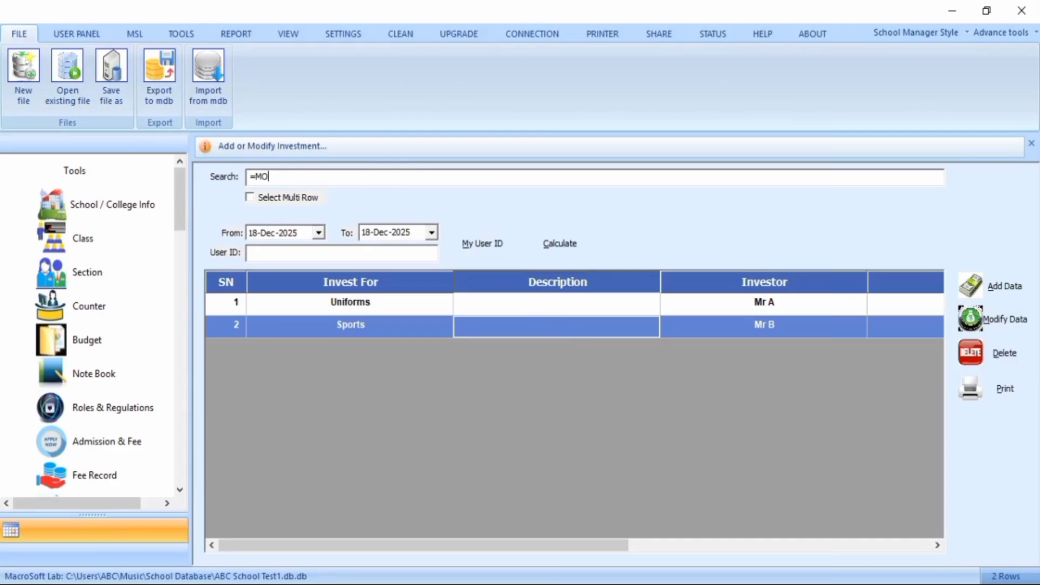
type("DIF")
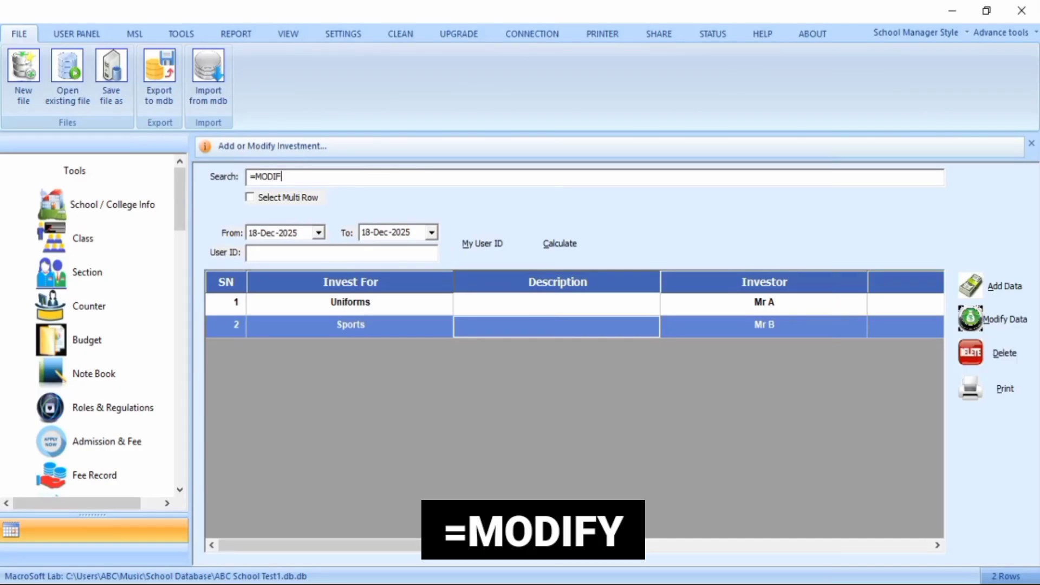
type("Y")
key("Tab")
key("Tab")
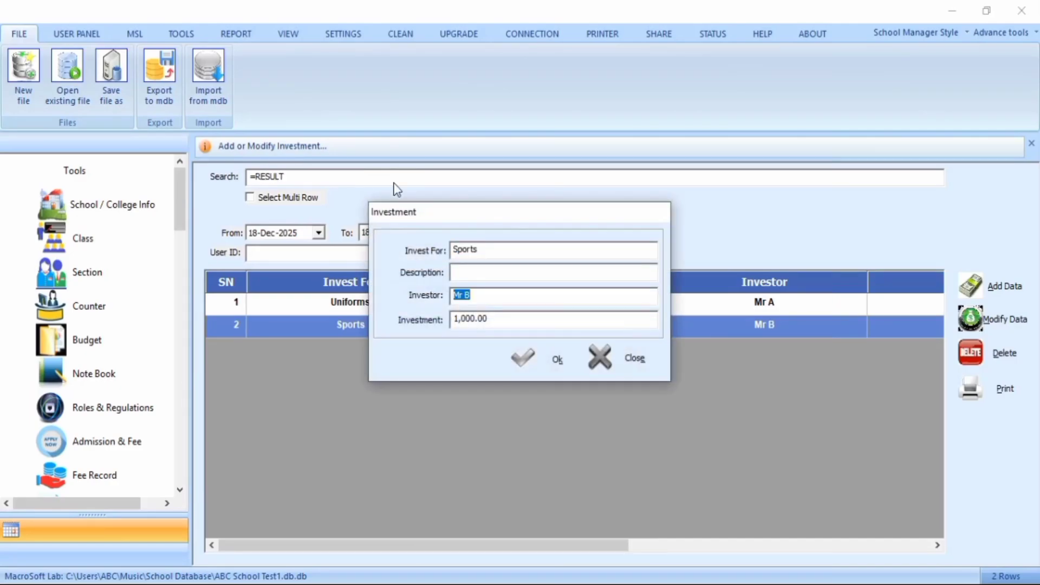
key("Tab")
key("BackSpace")
type("10000")
key("Return")
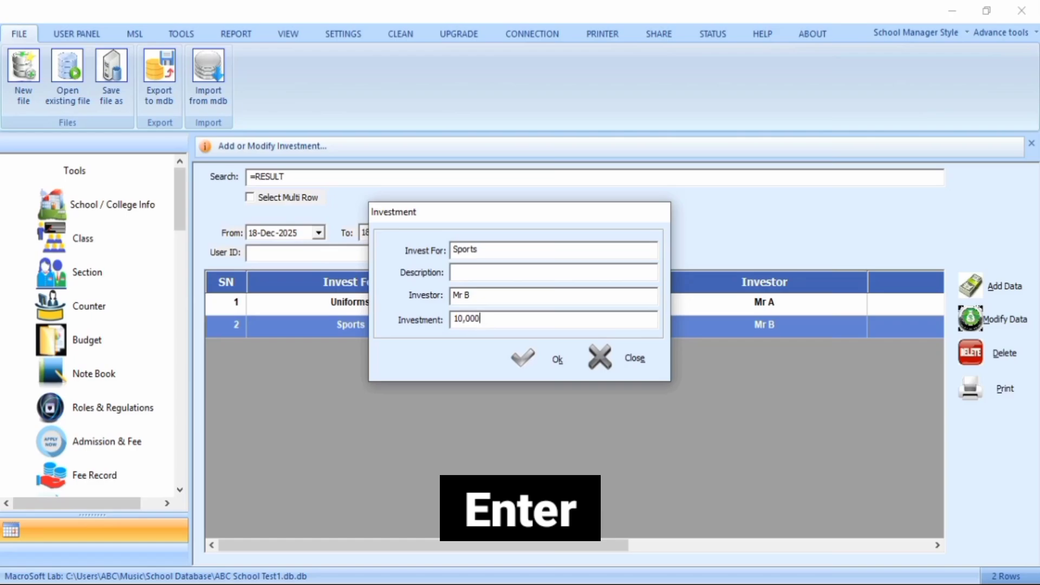
key("Return")
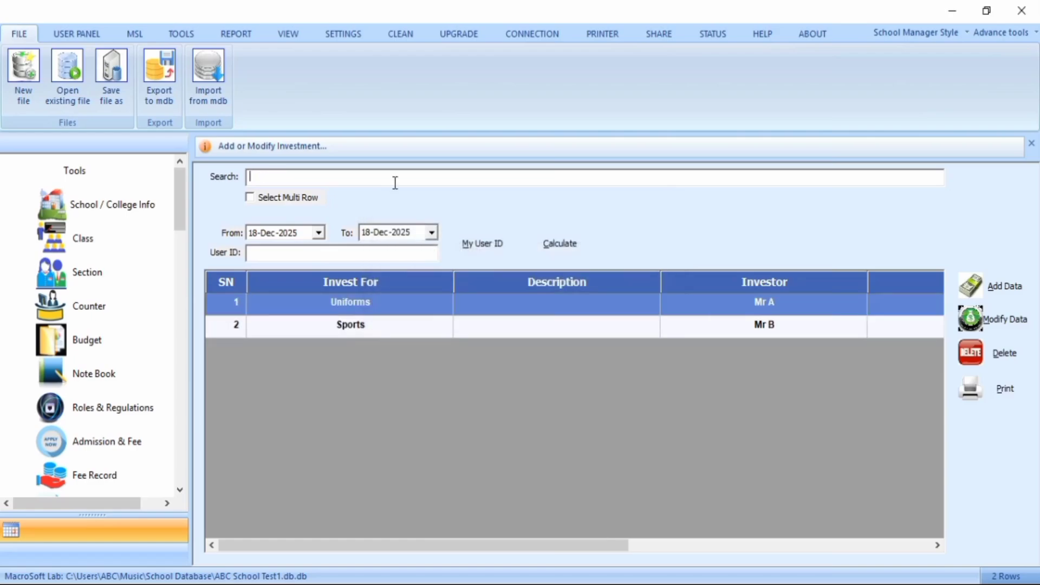
Try to delete the Sports investment with the =DELETE command
left_click_drag(466, 547, 496, 547)
left_click(553, 408)
key("Down")
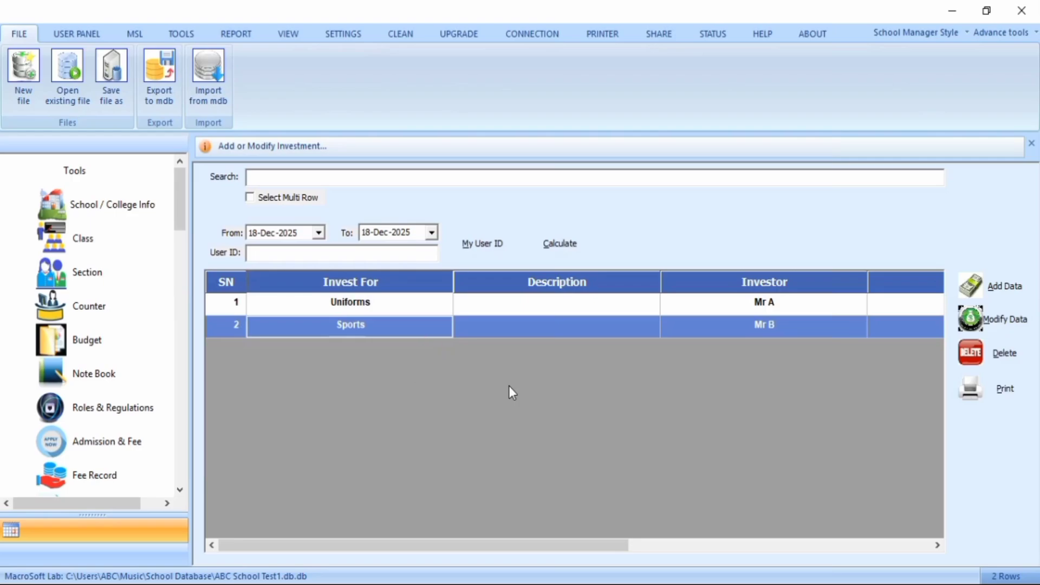
left_click(367, 177)
type("=DELETE")
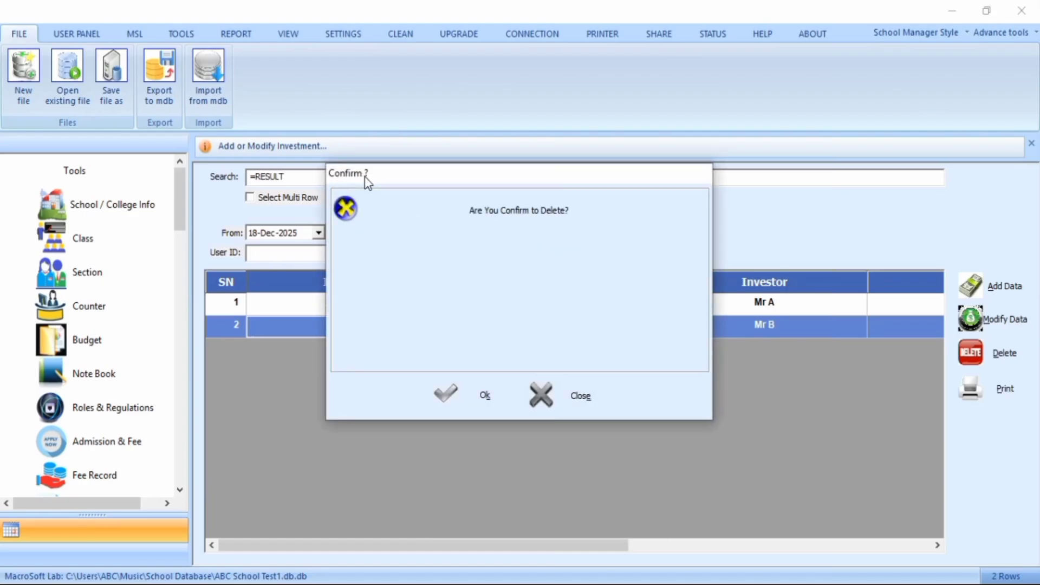
key("Return")
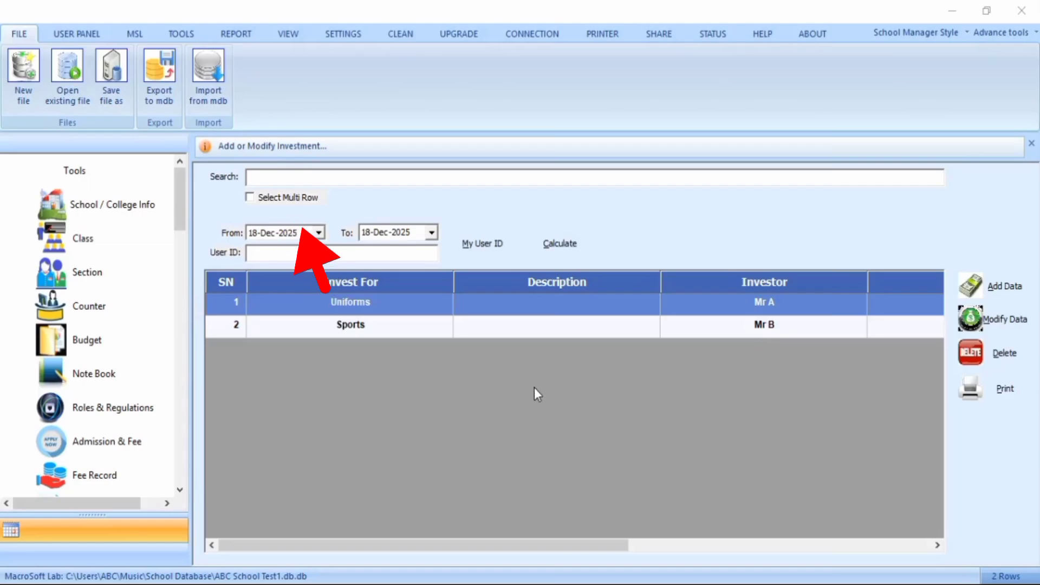
Enter the =PRINT command for the investment list
left_click(380, 179)
type("=")
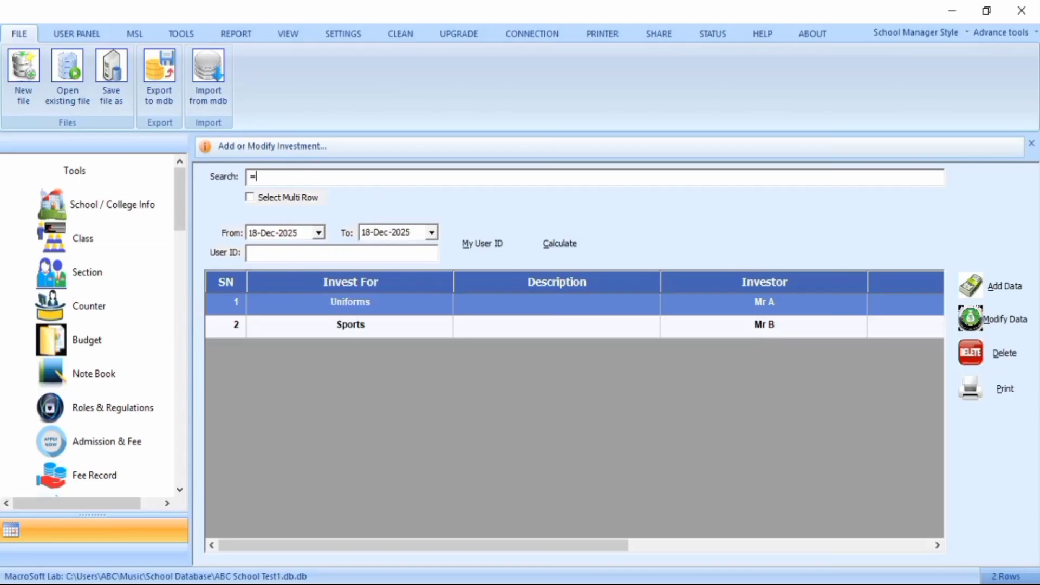
type("PRI")
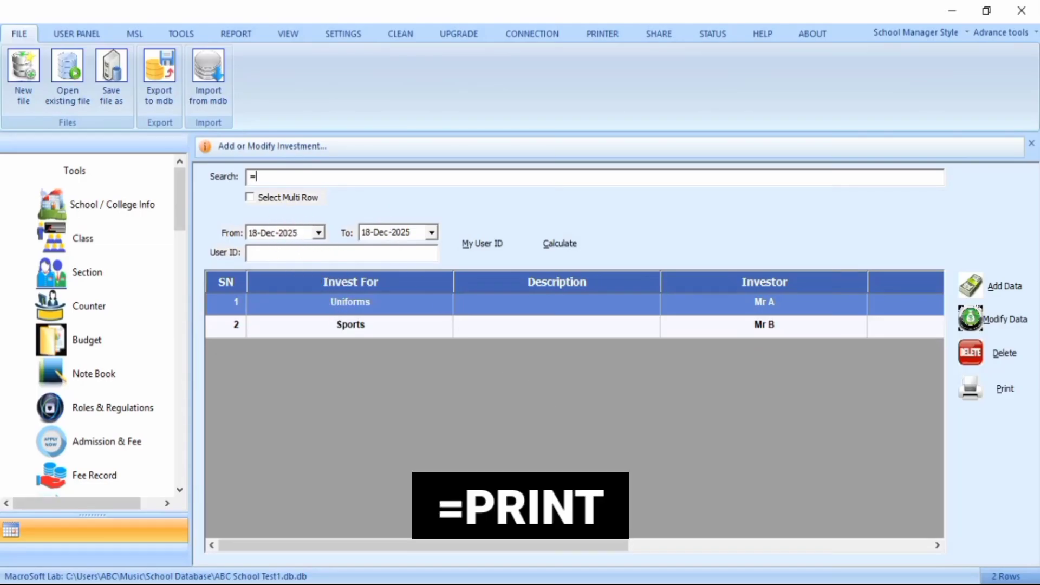
type("NT")
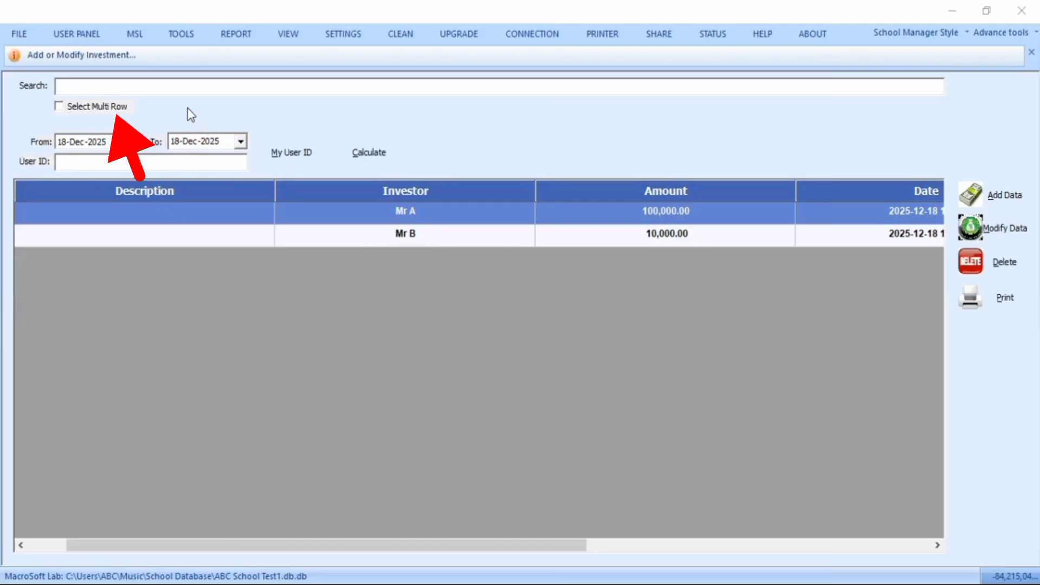
Enter a =SUM() formula in the search field and total the Uniforms and Sports investment amounts
left_click(183, 90)
type("=")
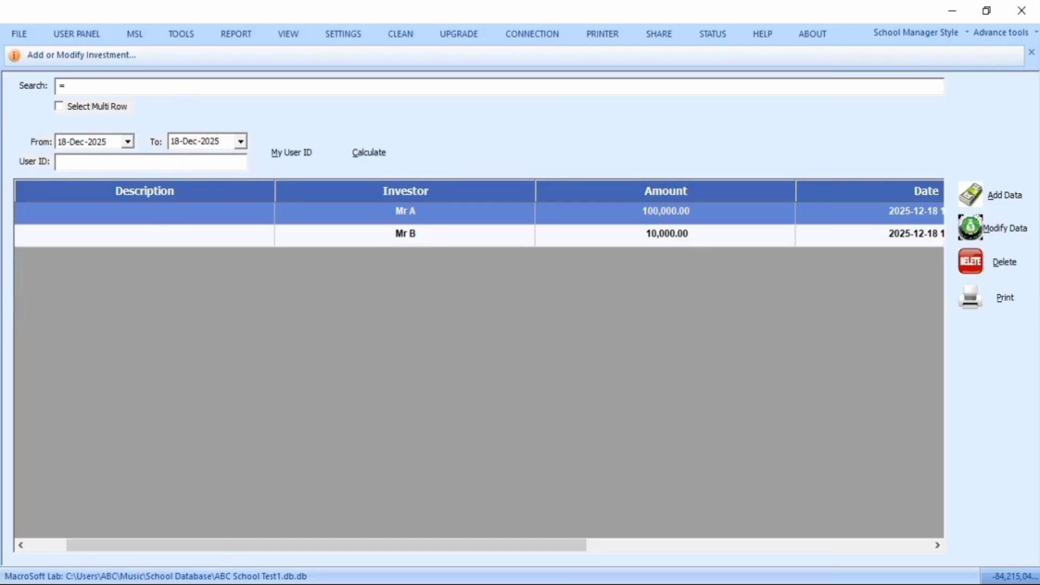
type("SUM")
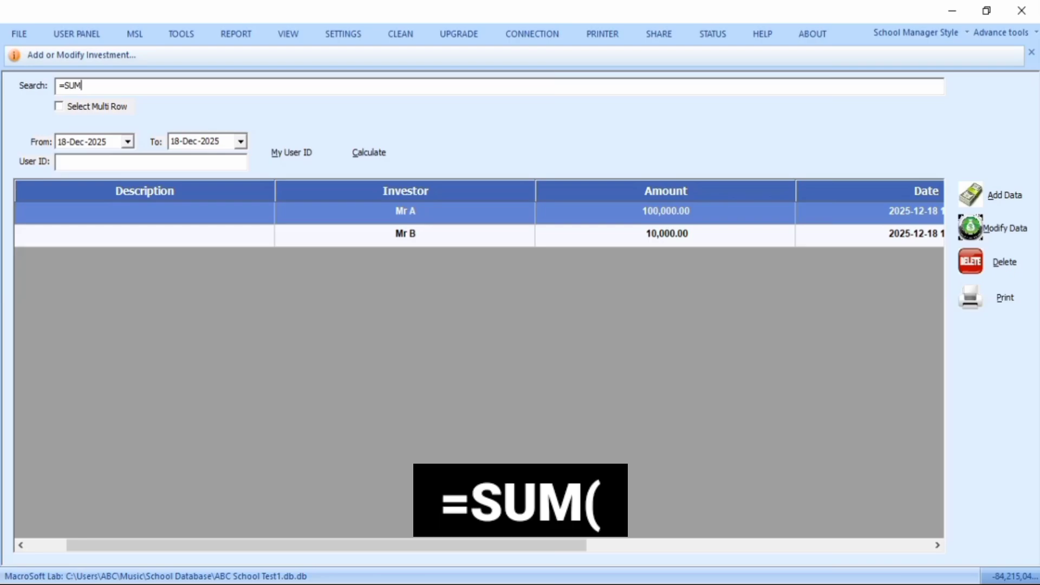
type("()")
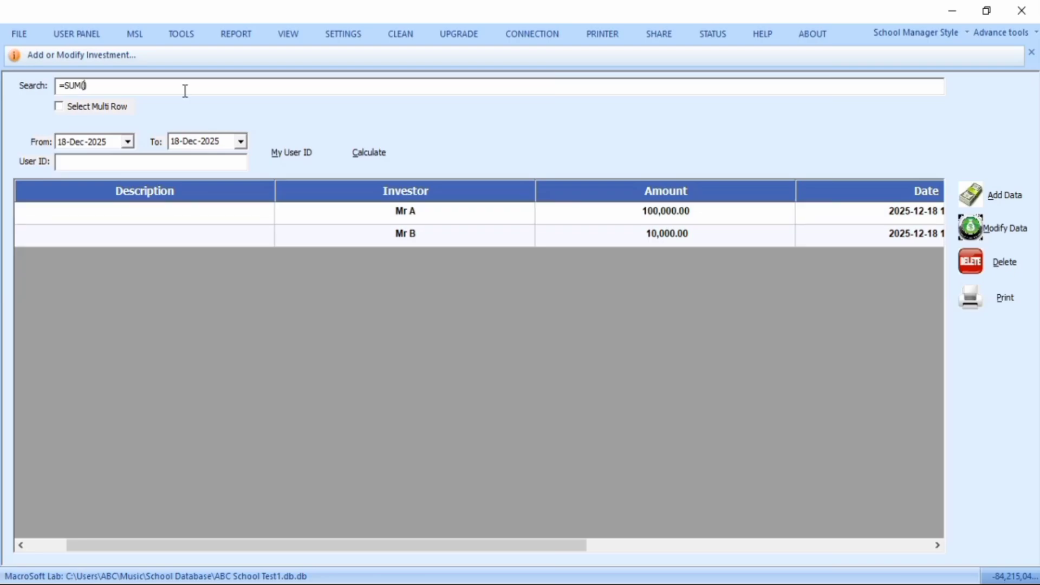
left_click(672, 216)
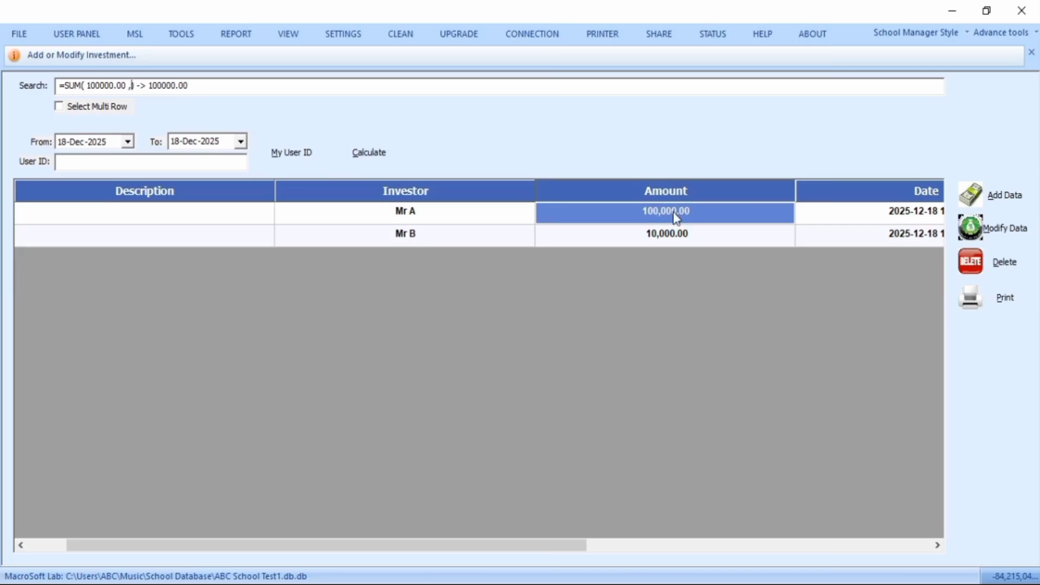
left_click(672, 239)
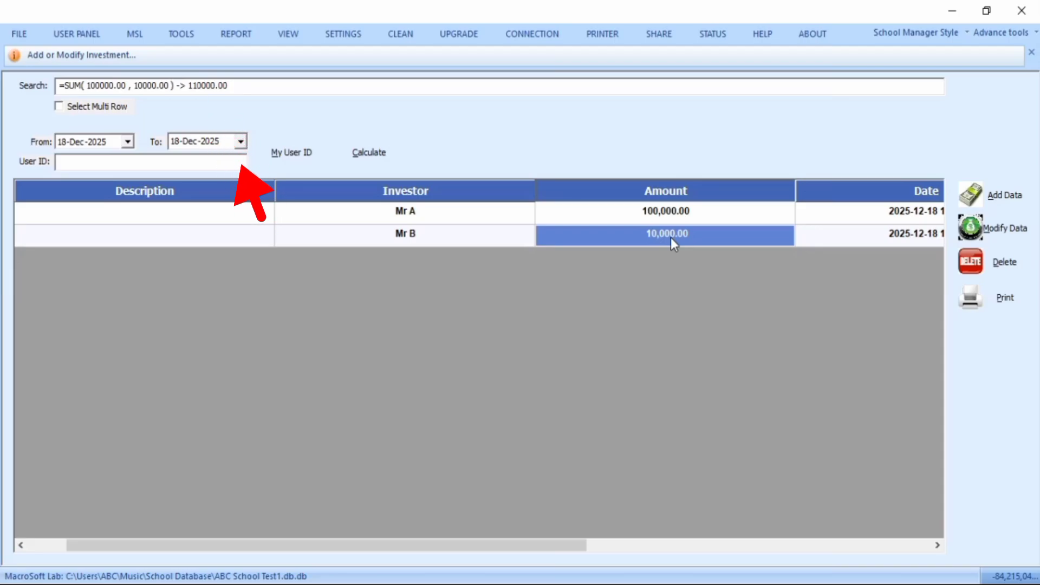
Rebuild the SUM formula from the Uniforms amount and the Sports amount, separated by a comma
left_click(672, 240, "ctrl")
left_click(674, 216)
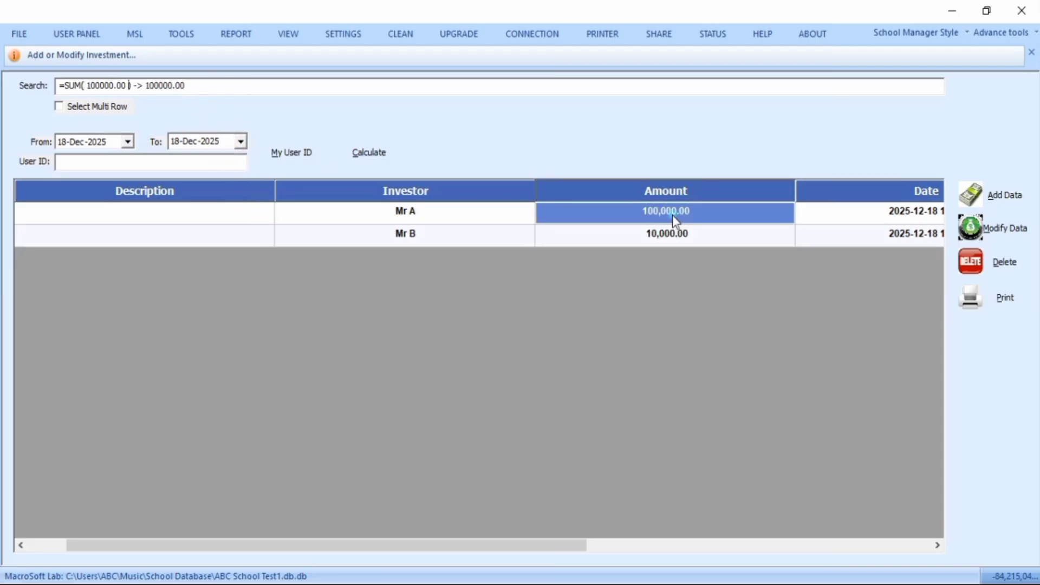
type(",")
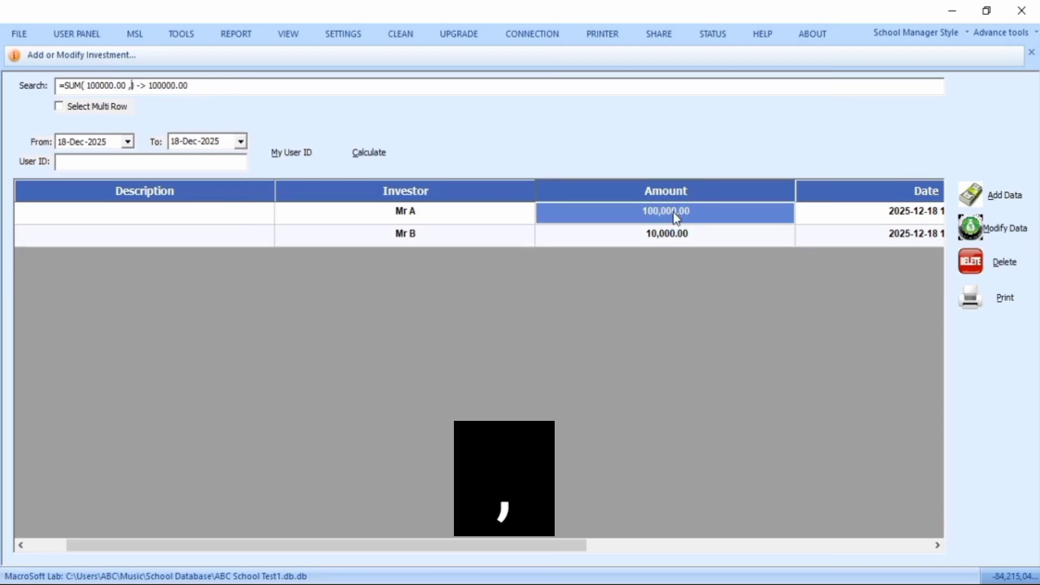
left_click(670, 238)
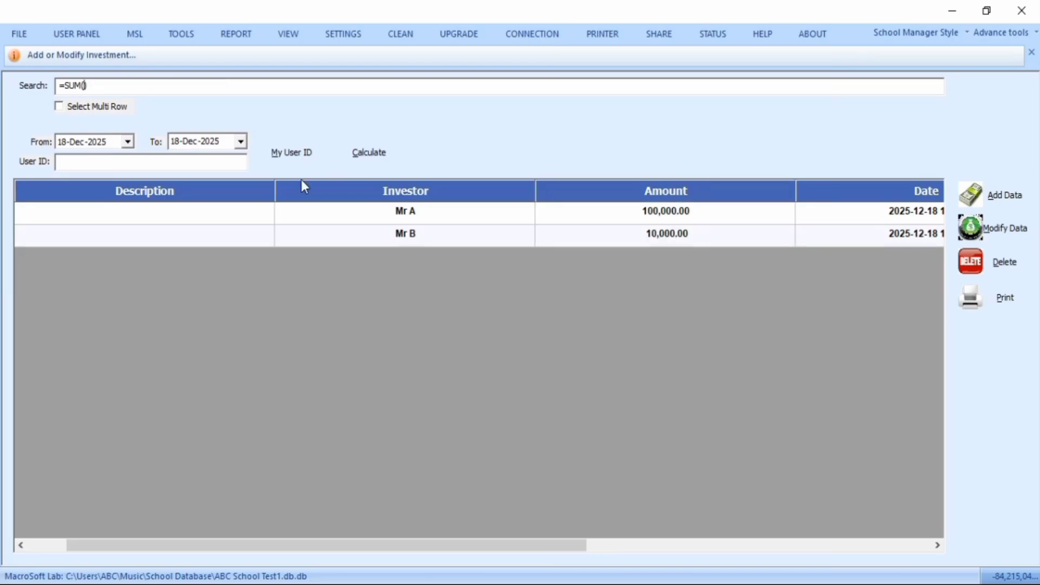
Subtract the Sports amount from the Uniforms amount inside the SUM formula
left_click(644, 215)
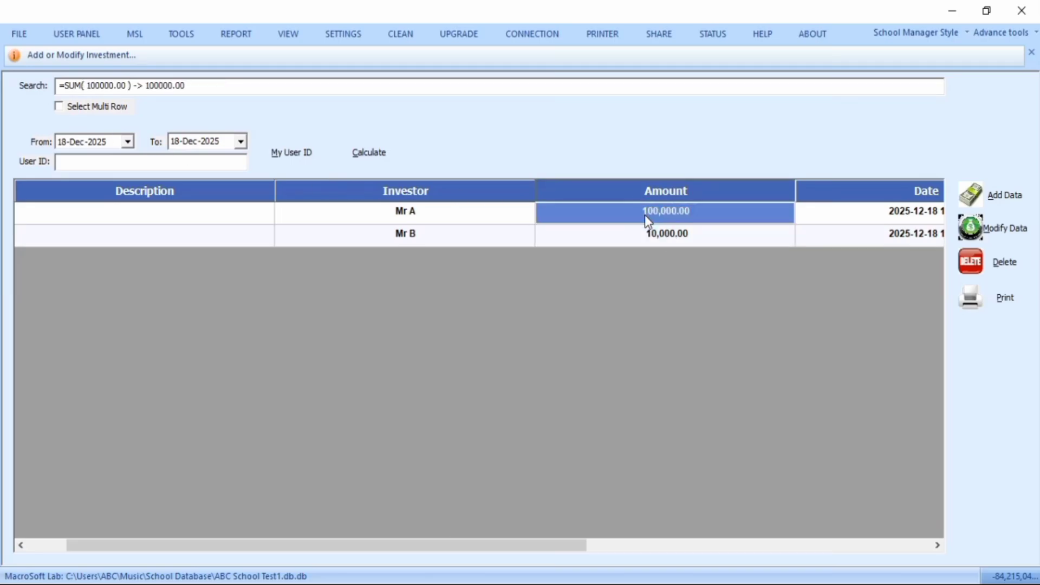
type("-")
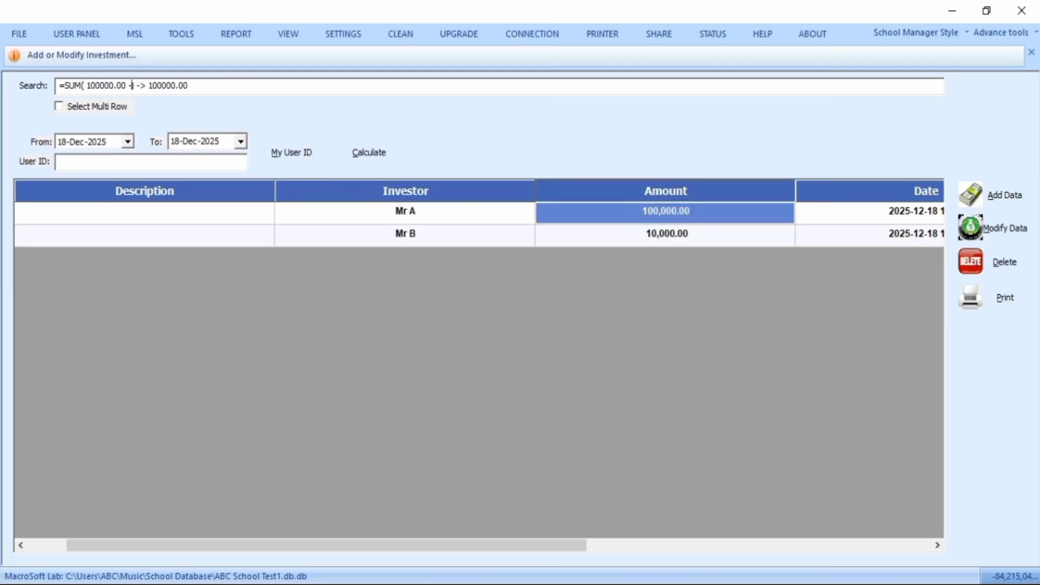
left_click(642, 235)
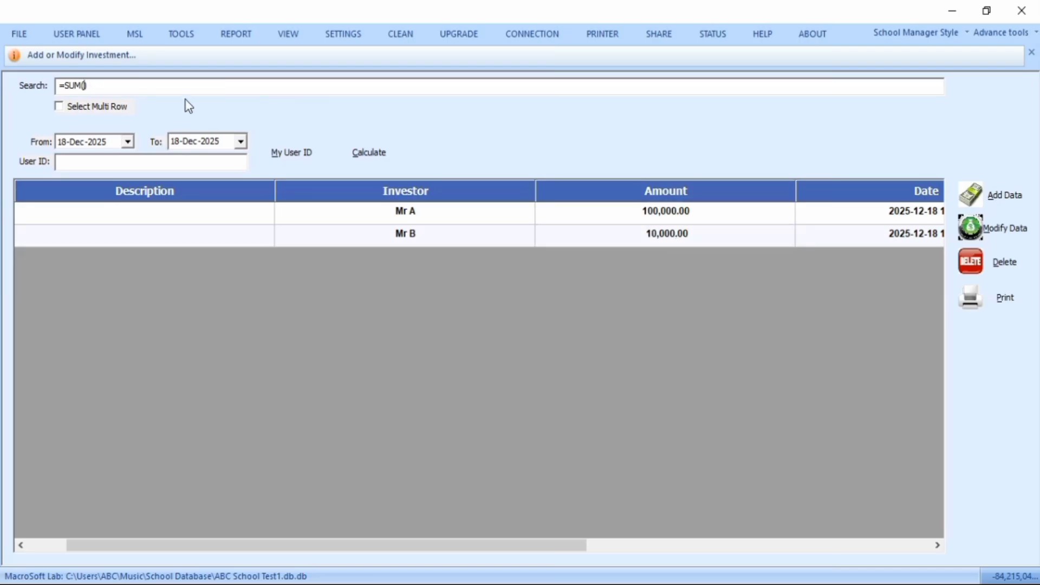
Multiply the Uniforms investment amount by the Sports investment amount inside the SUM formula
left_click(638, 214)
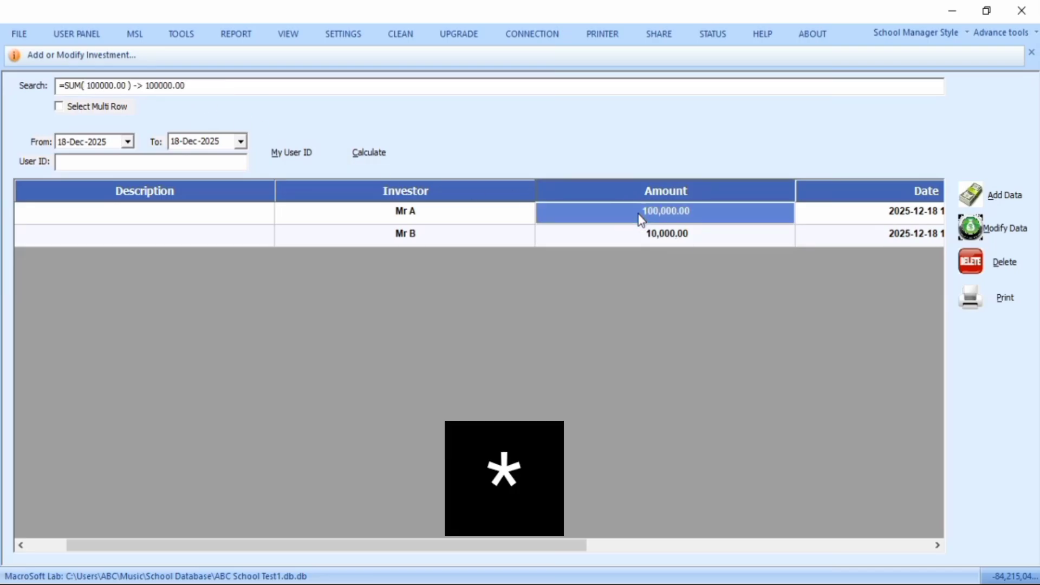
type("*")
left_click(642, 235)
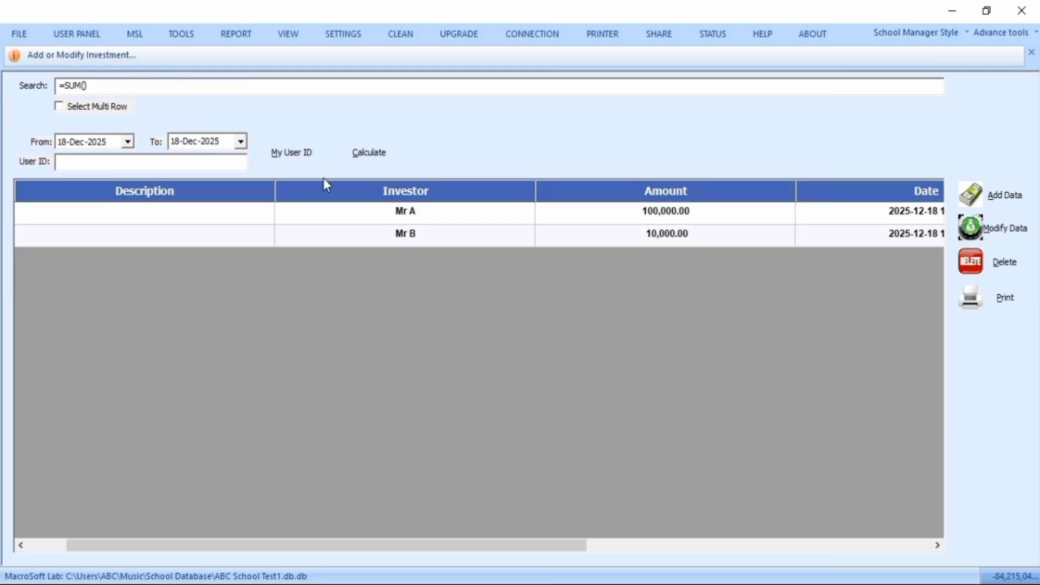
Build a new SUM formula that divides the Uniforms investment amount by the Sports investment amount
left_click(723, 211)
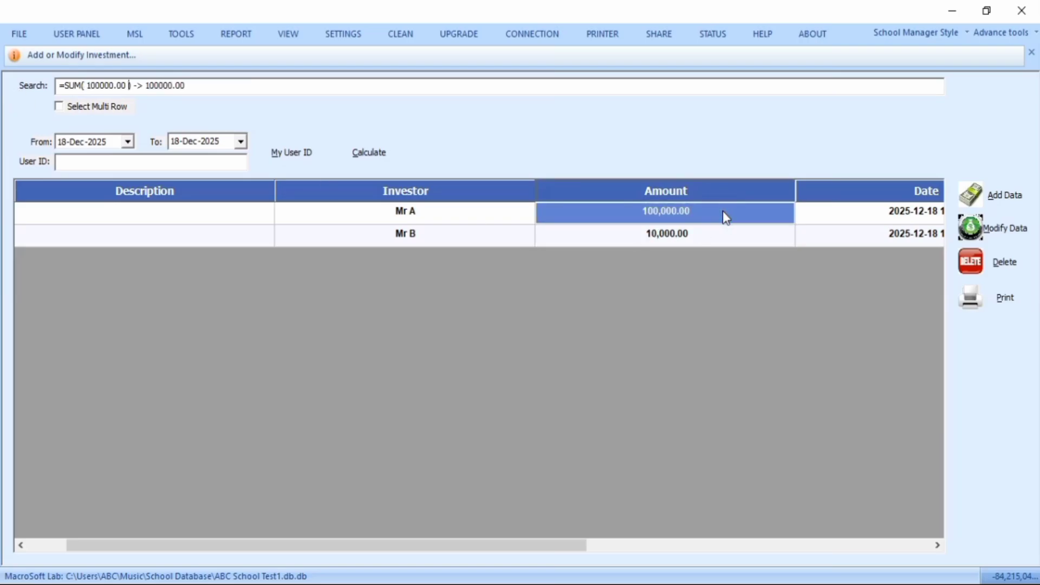
type("/")
left_click(721, 233)
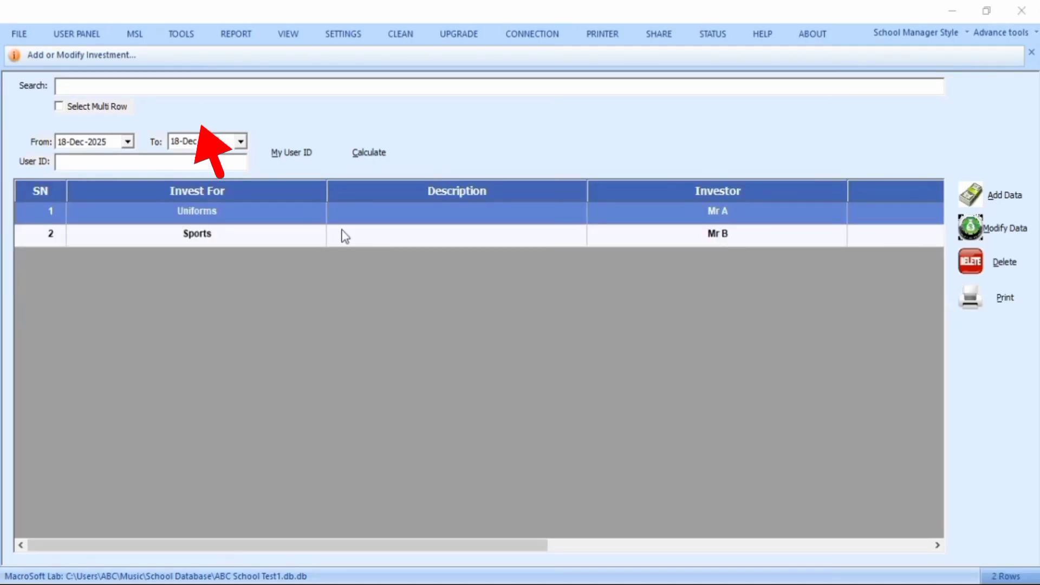
Enter the =USERID>HELP command in the search field to get the user ID search syntax
left_click(177, 88)
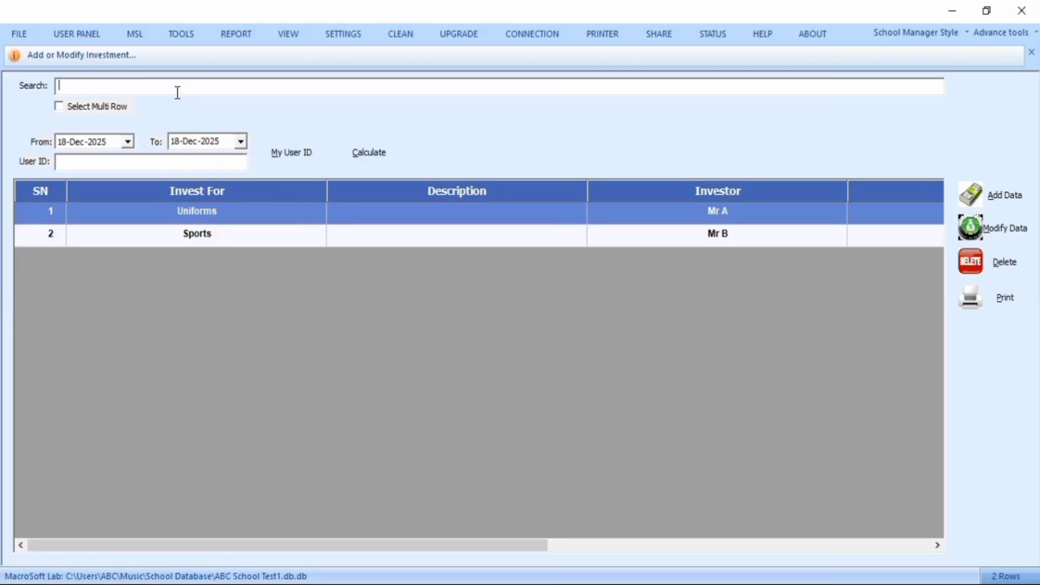
type("=USERI")
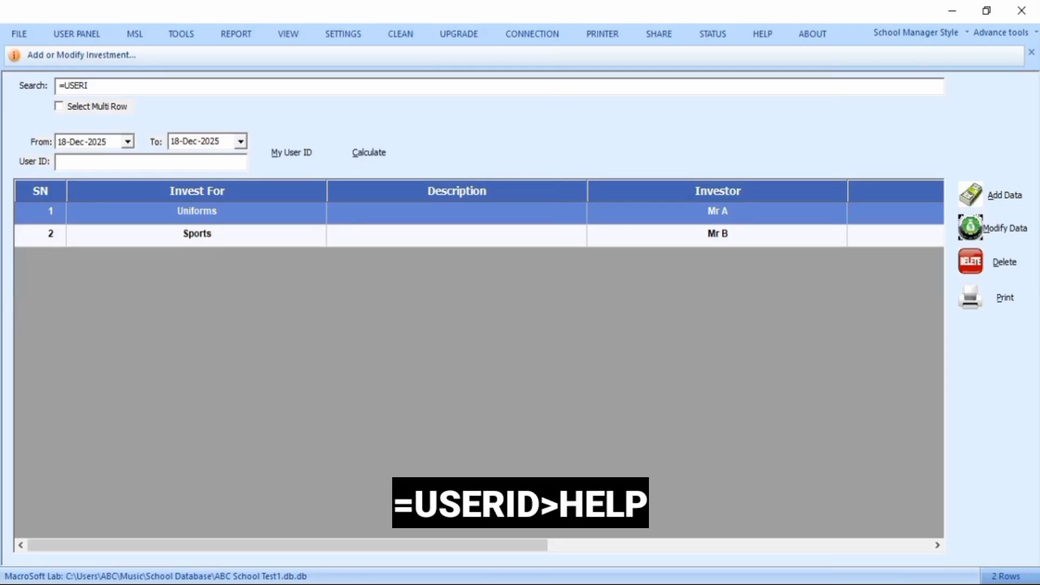
type("D>H")
type("ELP")
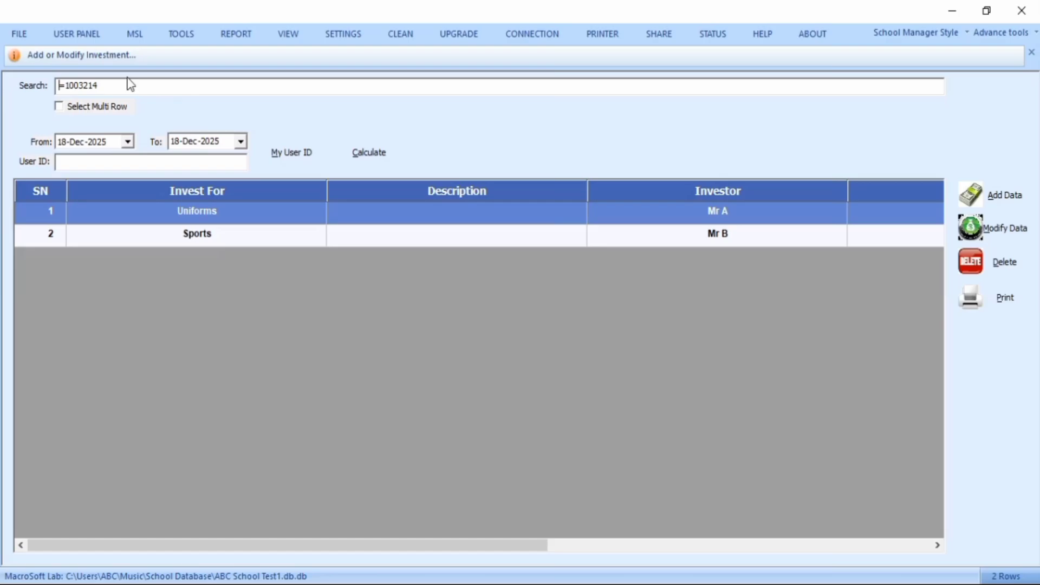
Look up the Admin account's user ID in the Users list and close the list
left_click(68, 37)
left_click(23, 68)
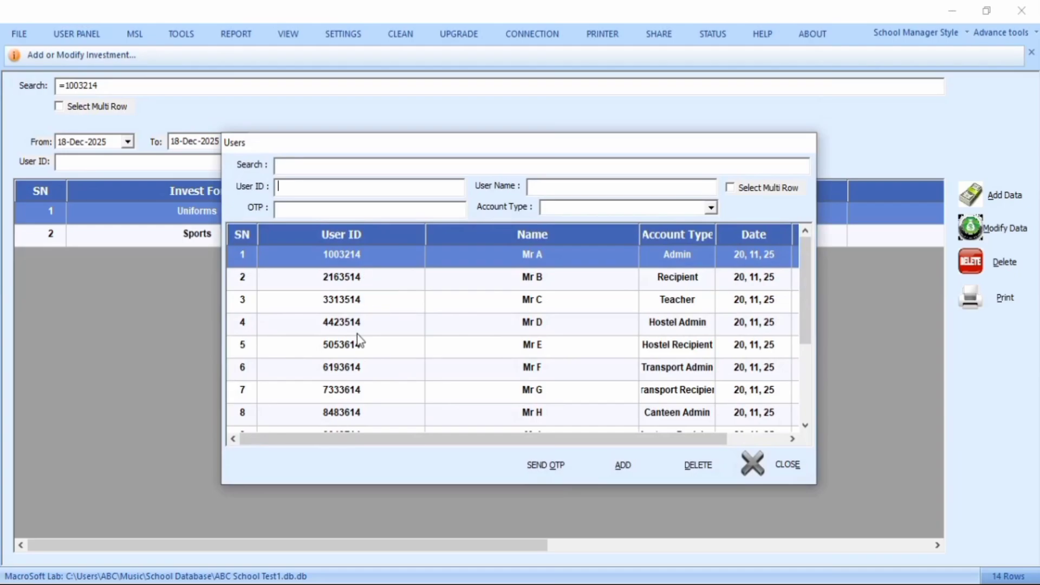
left_click(378, 265)
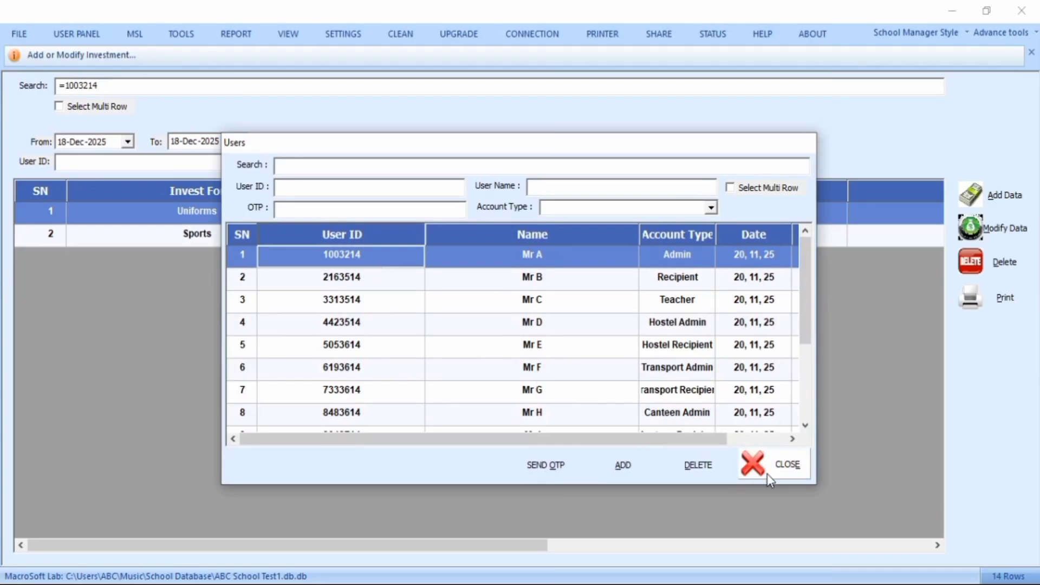
left_click(754, 462)
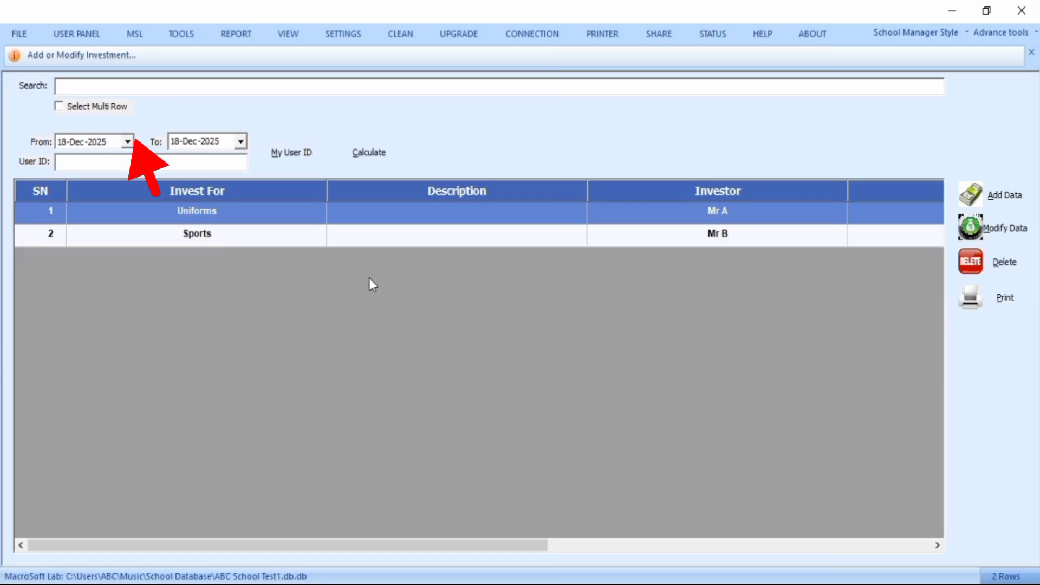
Enter the =DATE>HELP command in the search field to get the date search syntax
left_click(165, 90)
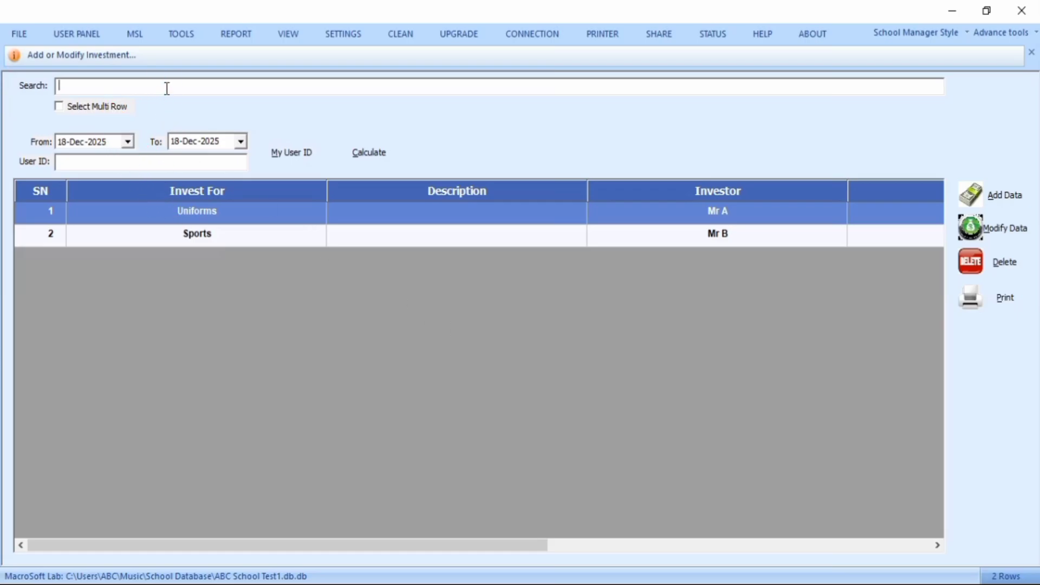
type("=")
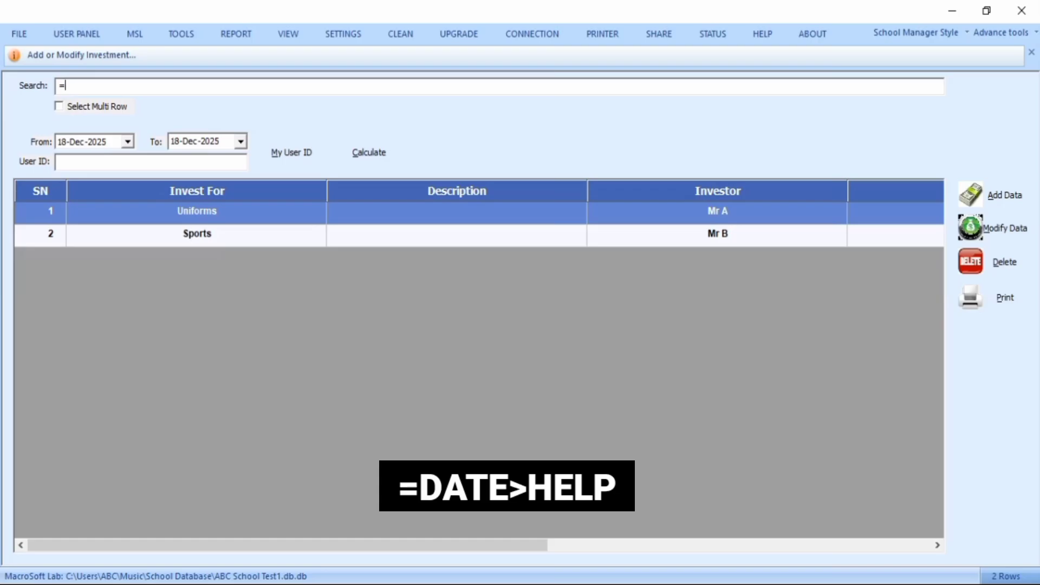
type("DAT")
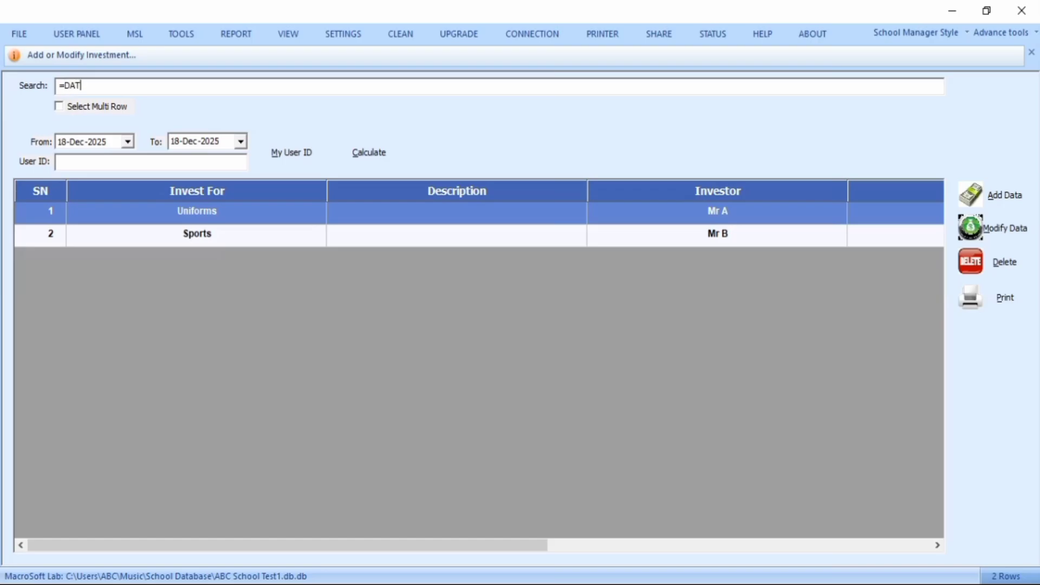
type("E>HE")
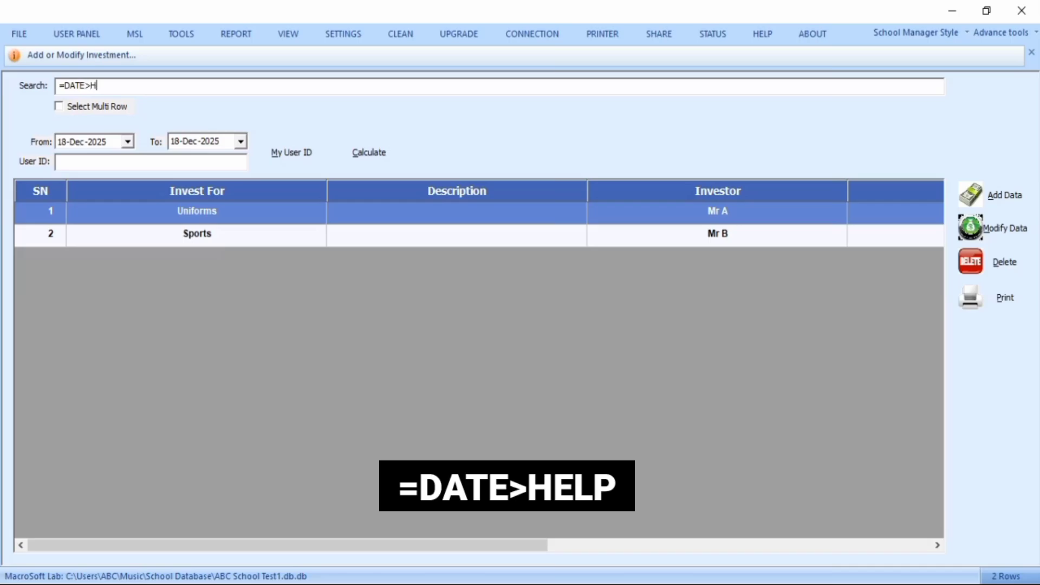
type("LP")
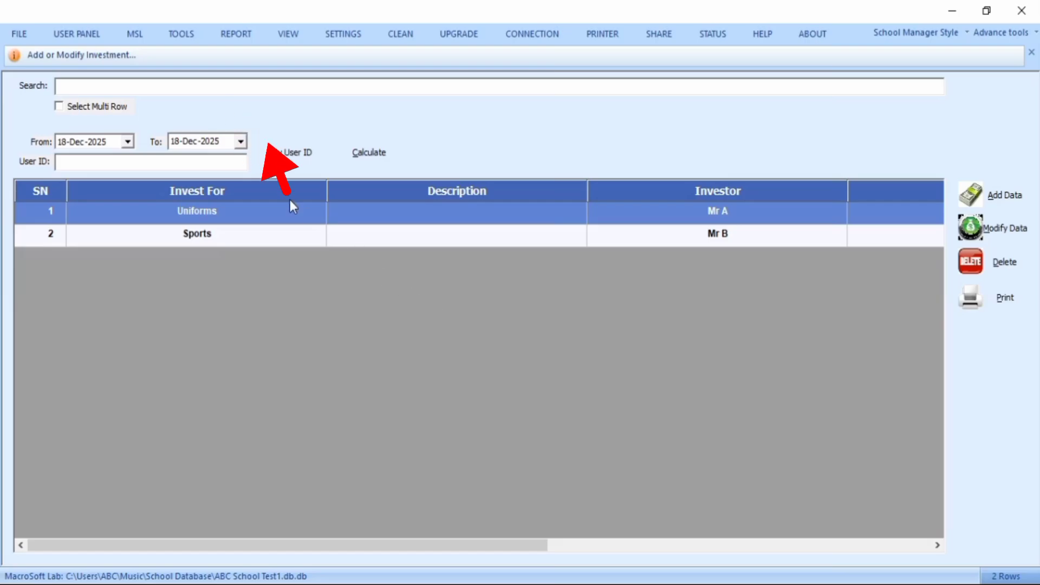
Enter the =USERID&DATE>HELP command in the search field to get the combined user ID and date syntax
left_click(133, 89)
type("=")
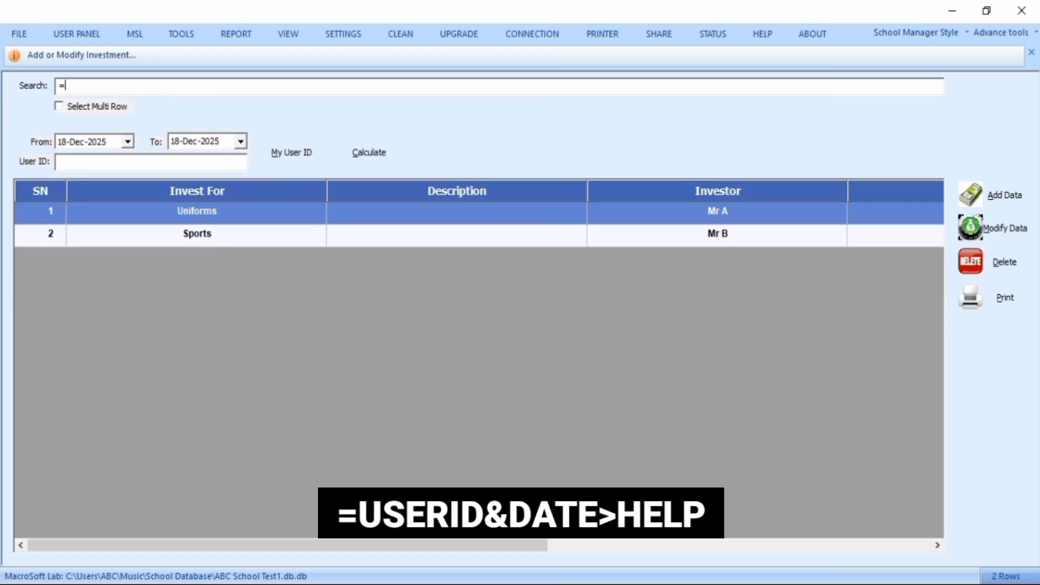
type("USERID")
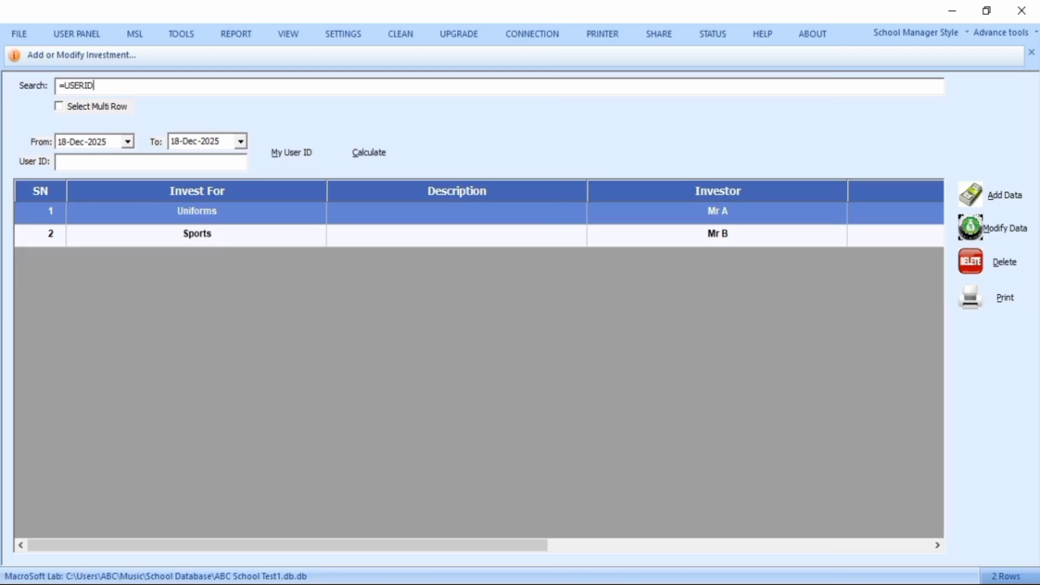
type("&DATE")
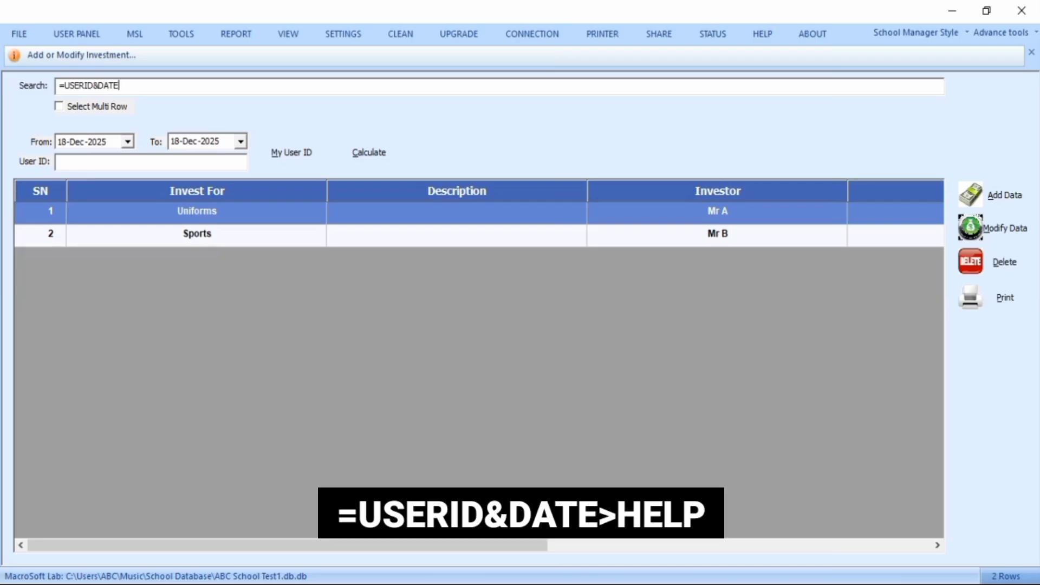
type(">")
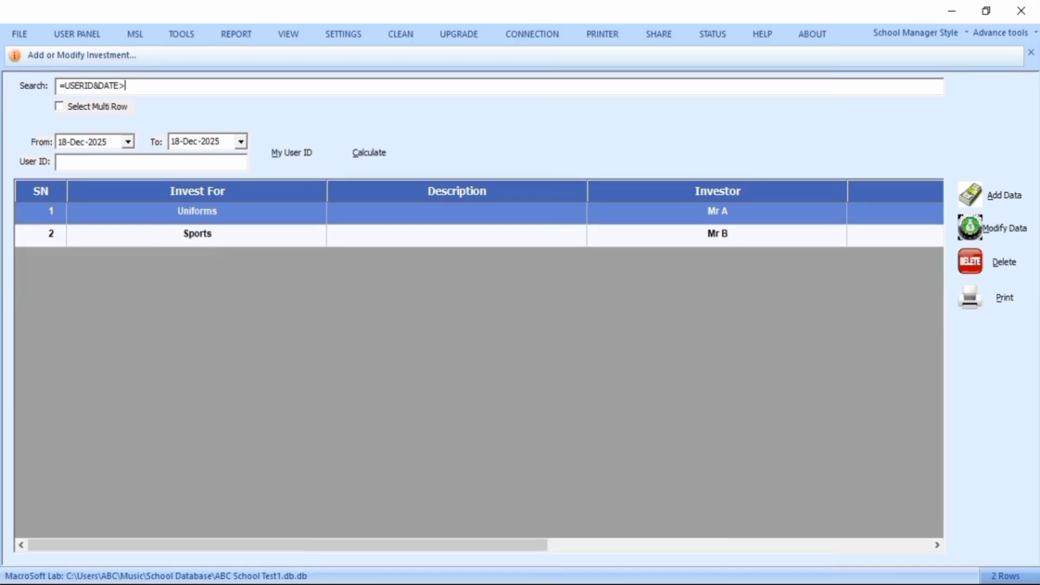
type("HEL")
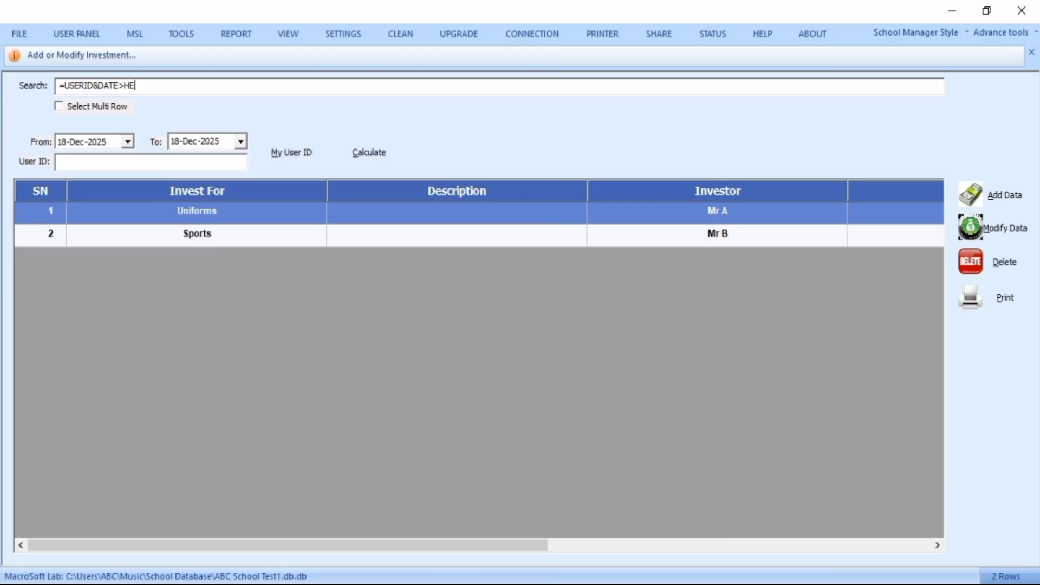
type("P")
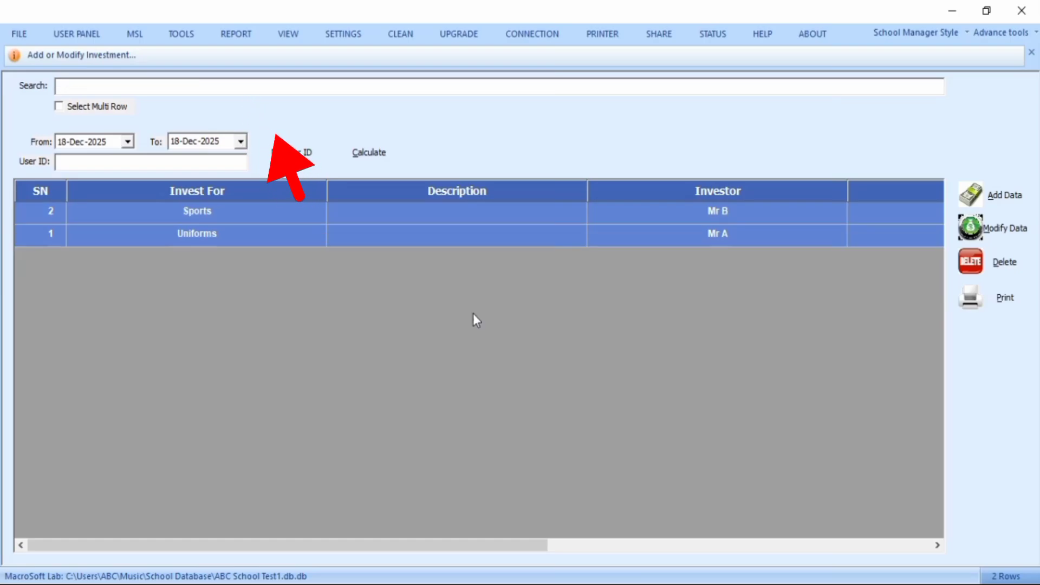
Refresh the investment list with the =RFS command and leave the search field empty
left_click(172, 89)
type("=RFS")
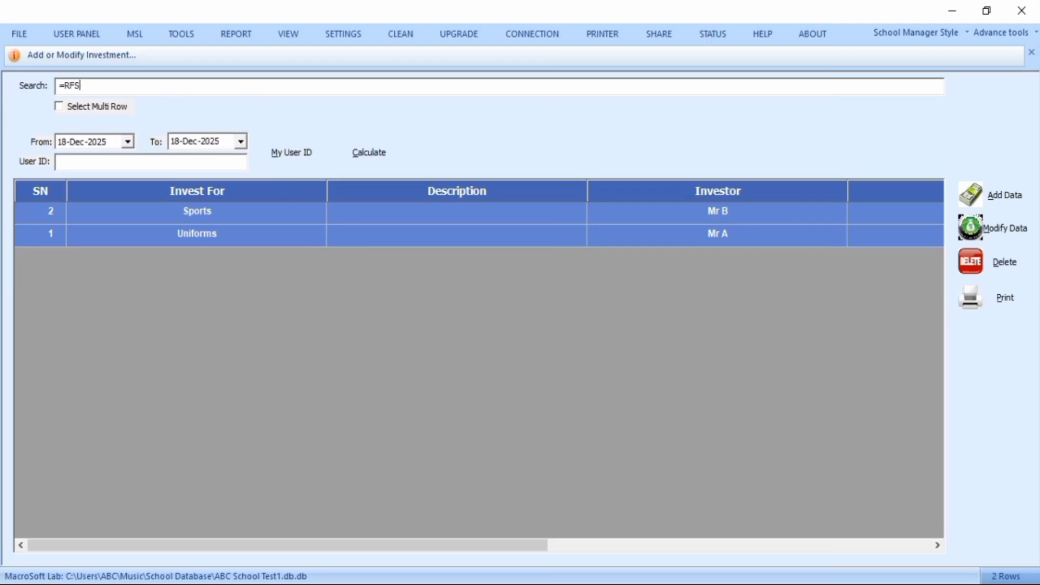
key("BackSpace")
key("BackSpace")
key("BackSpace")
key("BackSpace")
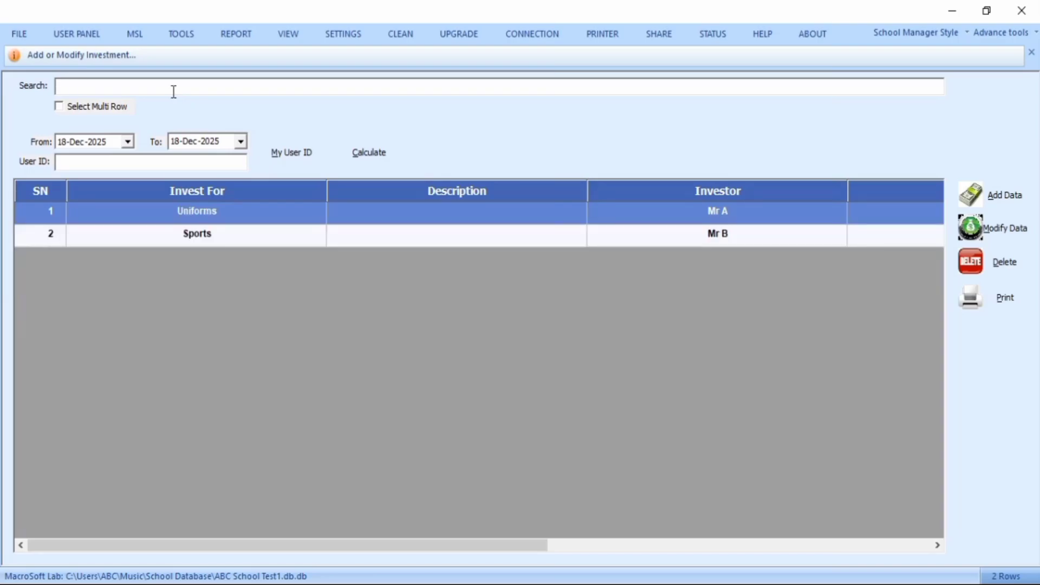